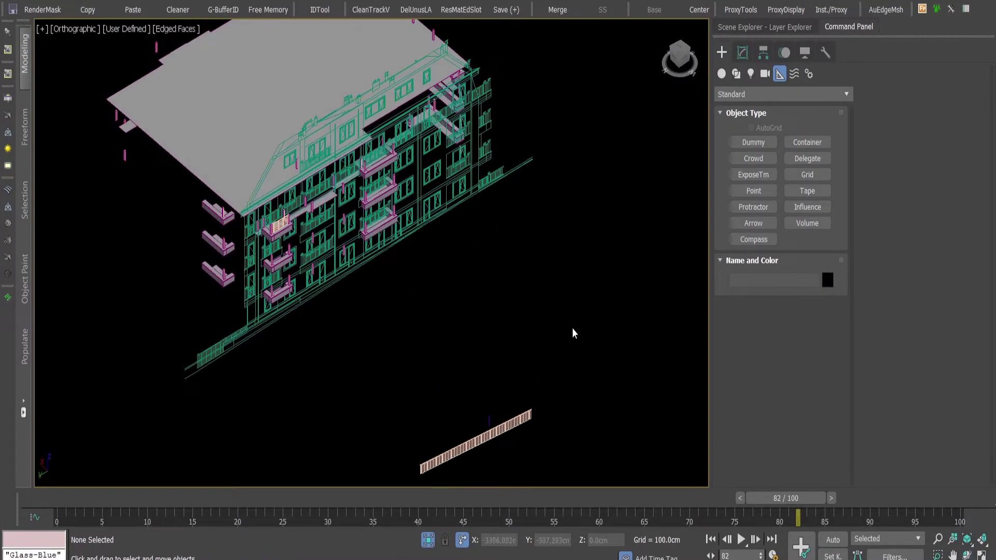
{"action": "middle_click_drag", "start_coordinate": [512, 232], "coordinate": [564, 250]}
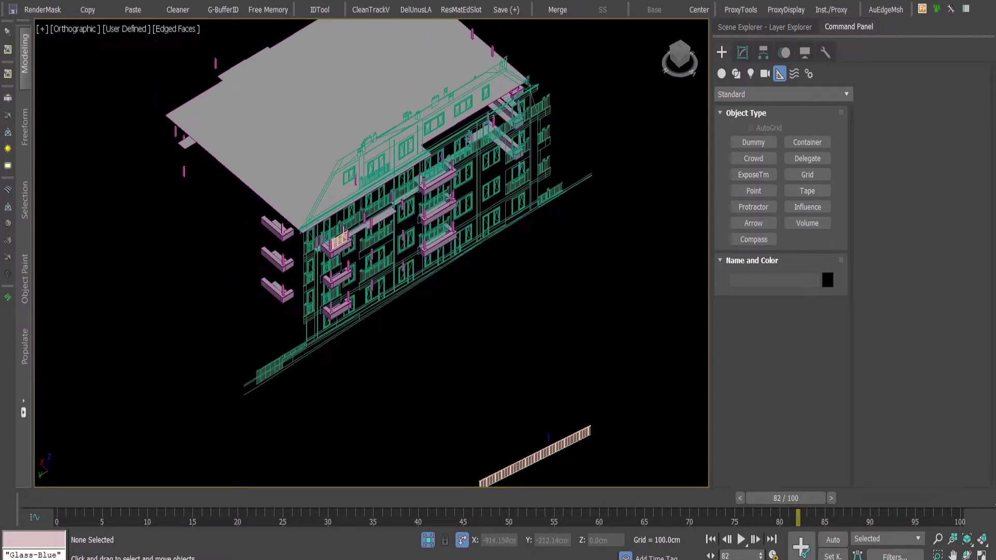
{"action": "left_click", "coordinate": [410, 238]}
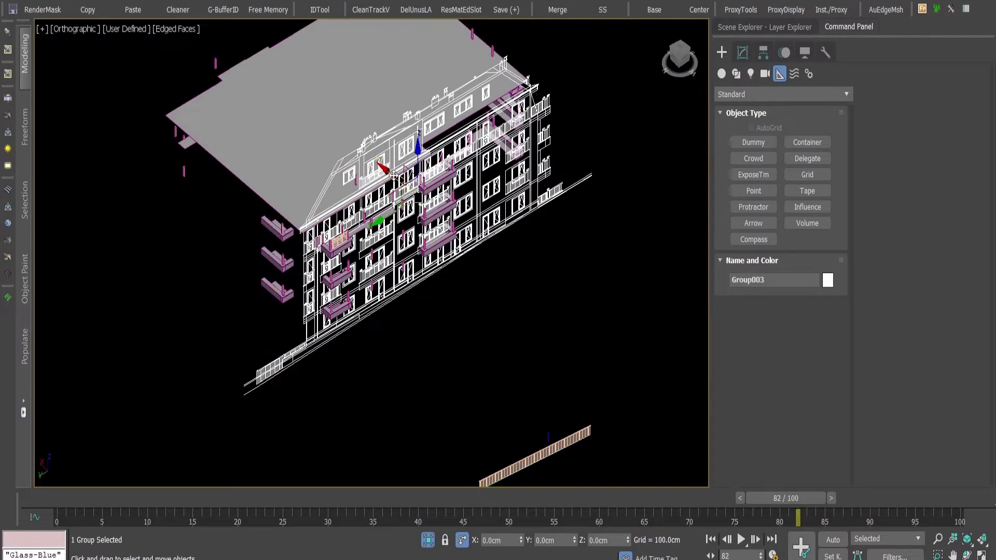
{"action": "left_click_drag", "start_coordinate": [403, 190], "coordinate": [451, 252]}
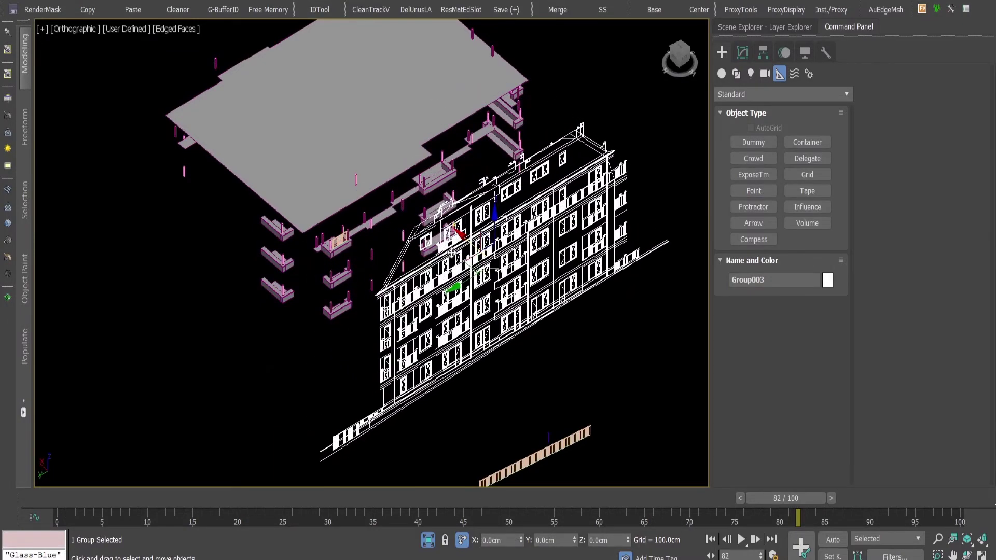
{"action": "key", "text": "ctrl+z"}
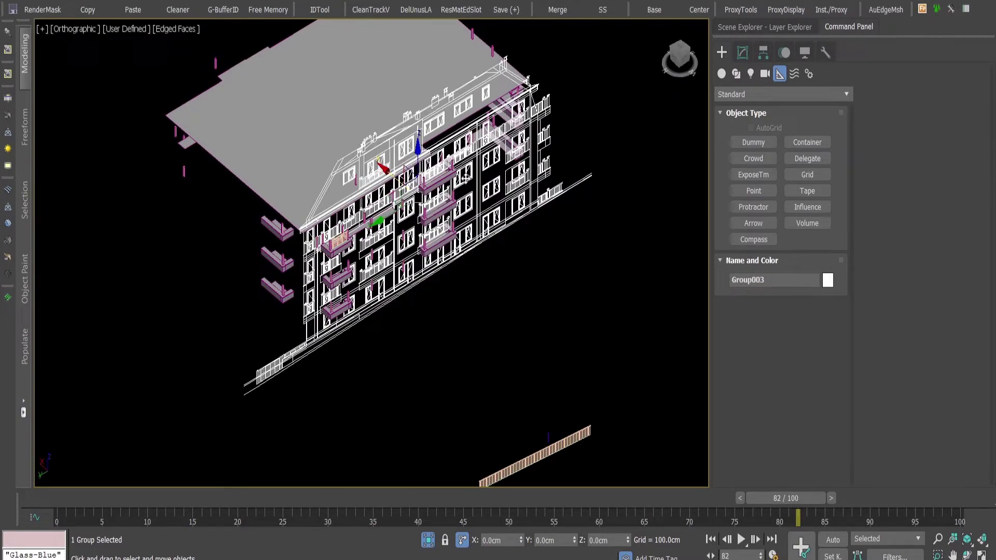
{"action": "key", "text": "Delete"}
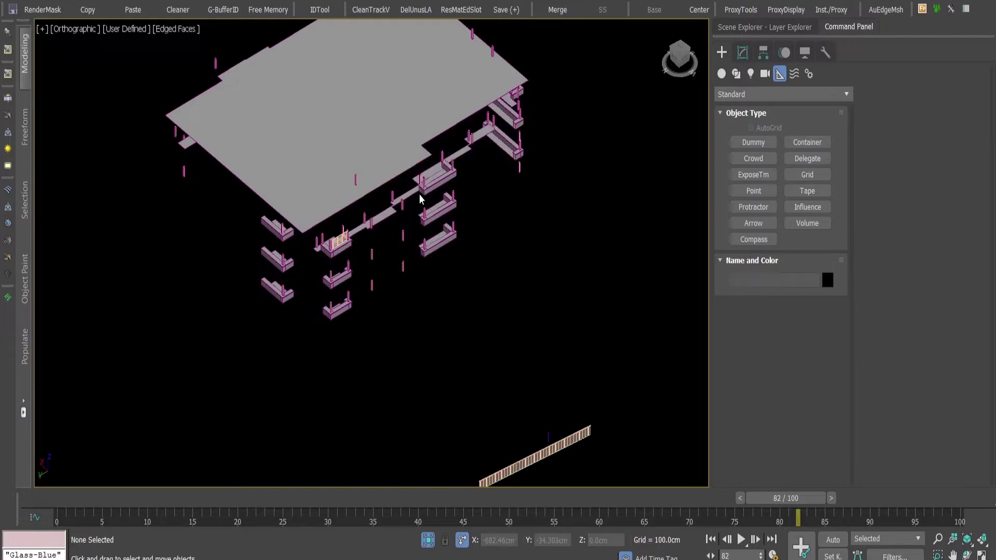
{"action": "scroll", "coordinate": [501, 177], "scroll_direction": "up", "scroll_amount": 6}
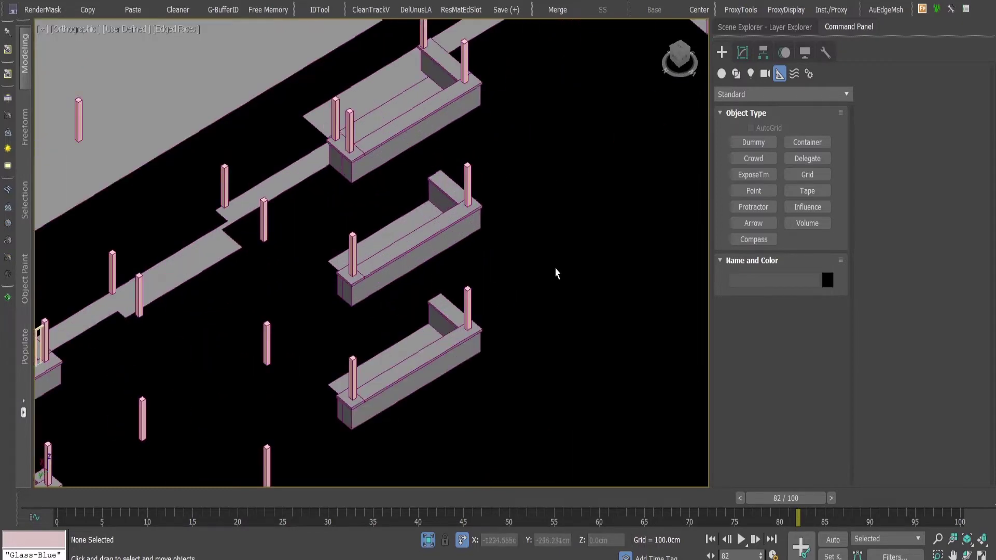
{"action": "key", "text": "ctrl+z"}
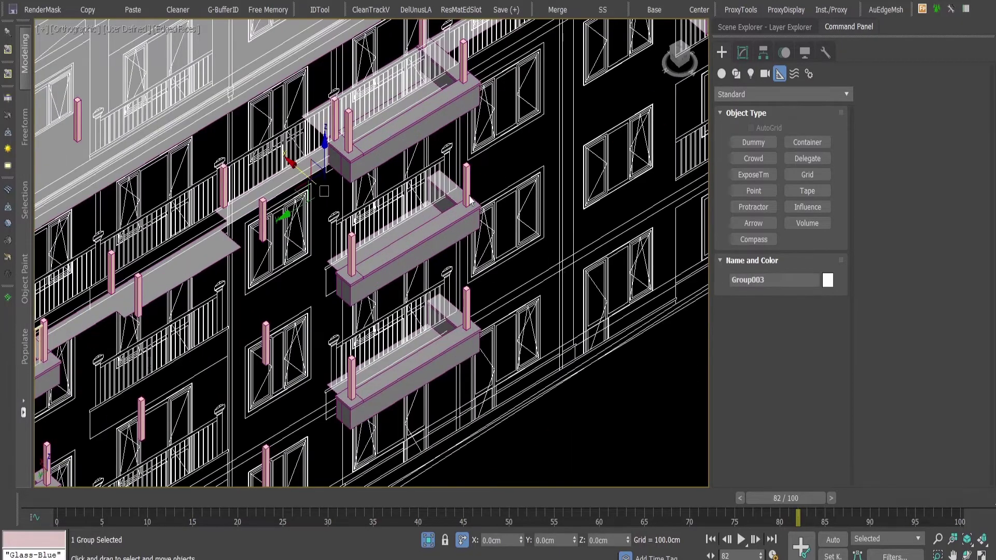
Step: Move the facade drawing group away from the modelled balconies so its railing linework stands clear of them
{"action": "scroll", "coordinate": [411, 207], "scroll_direction": "down", "scroll_amount": 2}
{"action": "left_click_drag", "start_coordinate": [323, 182], "coordinate": [383, 234]}
{"action": "middle_click_drag", "start_coordinate": [480, 347], "coordinate": [436, 340]}
{"action": "key", "text": "l"}
{"action": "scroll", "coordinate": [447, 347], "scroll_direction": "up", "scroll_amount": 4}
{"action": "scroll", "coordinate": [422, 360], "scroll_direction": "up", "scroll_amount": 5}
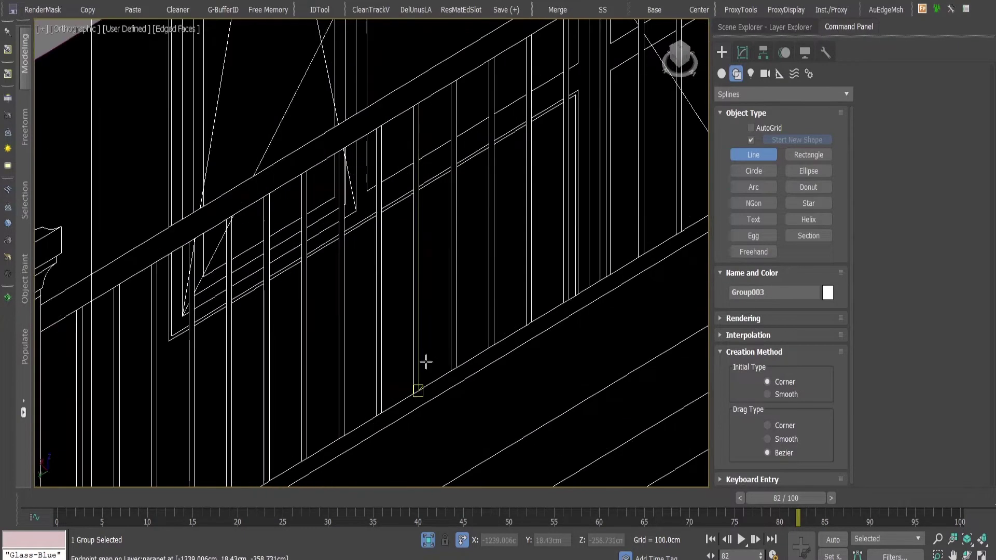
{"action": "left_click", "coordinate": [420, 389]}
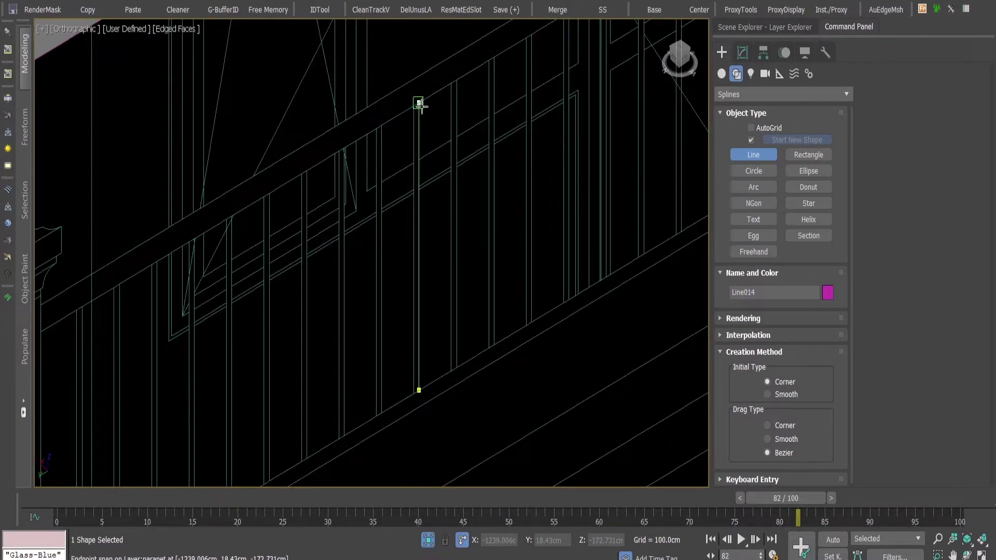
{"action": "left_click", "coordinate": [419, 103]}
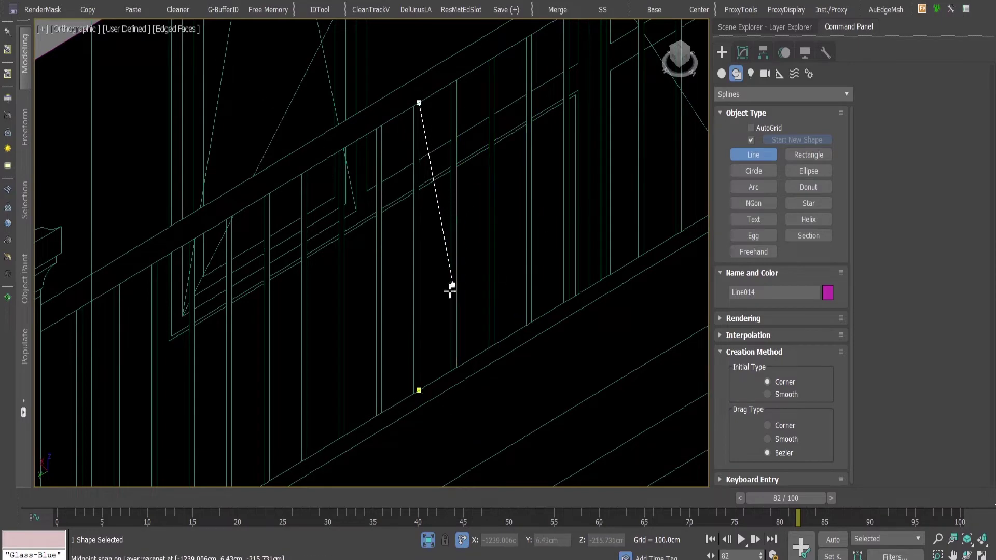
{"action": "right_click", "coordinate": [445, 306]}
{"action": "key", "text": "ctrl+z"}
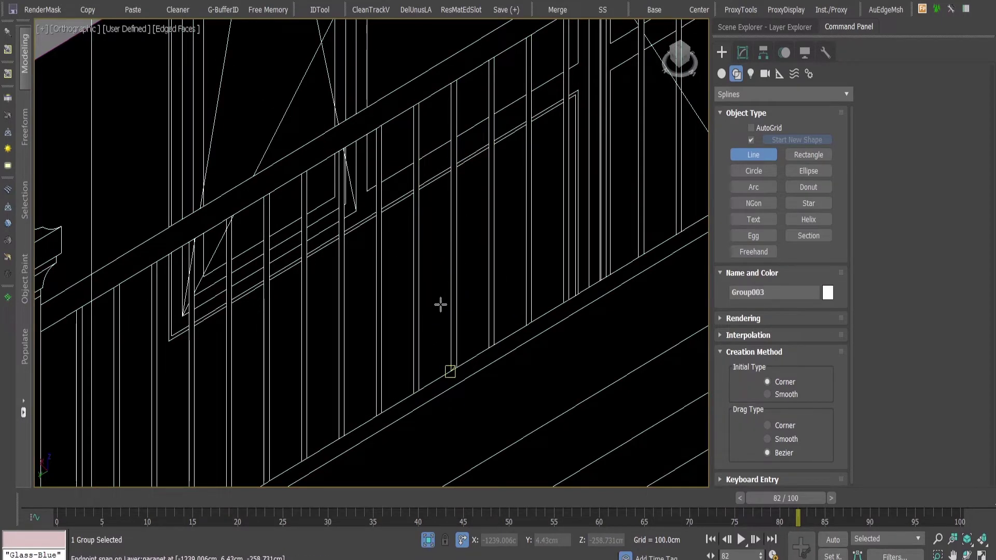
{"action": "middle_click_drag", "start_coordinate": [451, 281], "coordinate": [458, 265]}
{"action": "right_click", "coordinate": [456, 267]}
{"action": "left_click", "coordinate": [439, 317]}
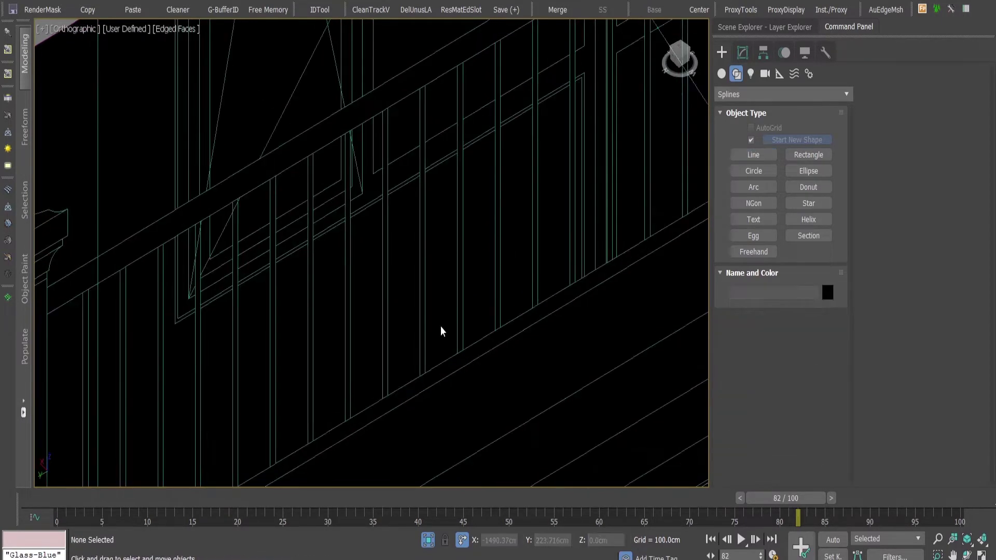
Step: Draw a vertical line along one baluster edge of the balcony railing drawing, snapped from the lower rail to the upper rail
{"action": "key", "text": "shift+f"}
{"action": "key", "text": "shift+f"}
{"action": "key", "text": "l"}
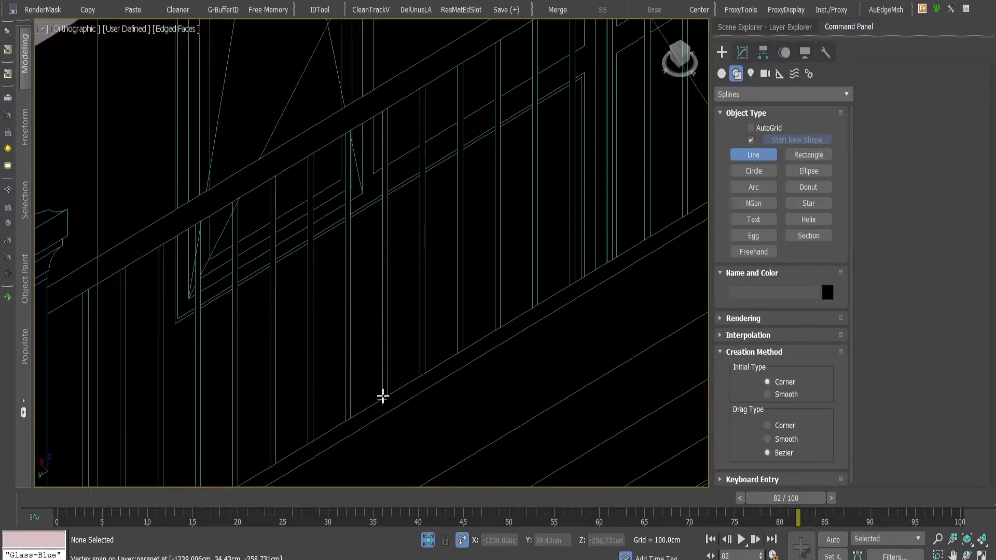
{"action": "left_click", "coordinate": [382, 398]}
{"action": "left_click", "coordinate": [382, 110]}
{"action": "right_click", "coordinate": [382, 110]}
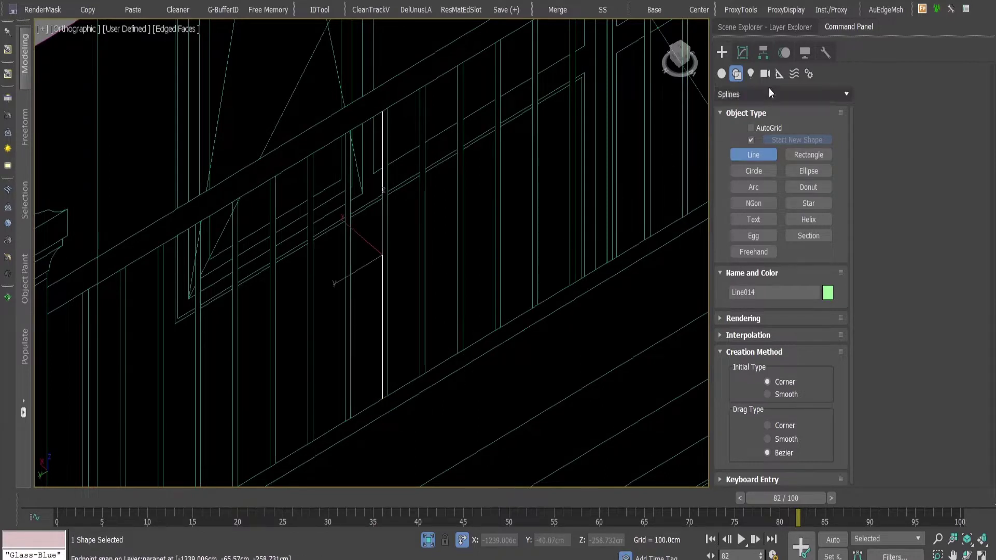
Step: Apply a Sweep modifier to the vertical baluster line
{"action": "left_click", "coordinate": [742, 53]}
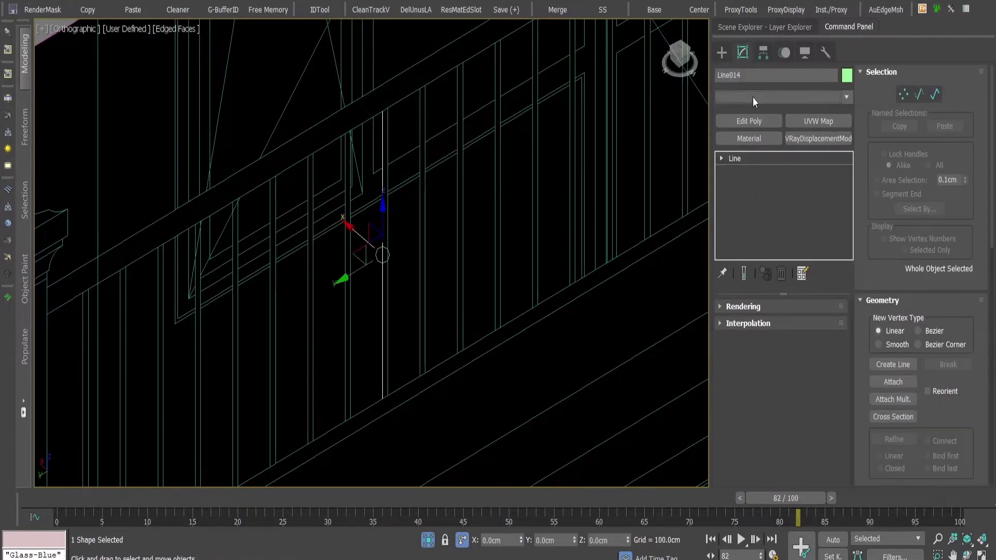
{"action": "left_click", "coordinate": [751, 97]}
{"action": "key", "text": "s"}
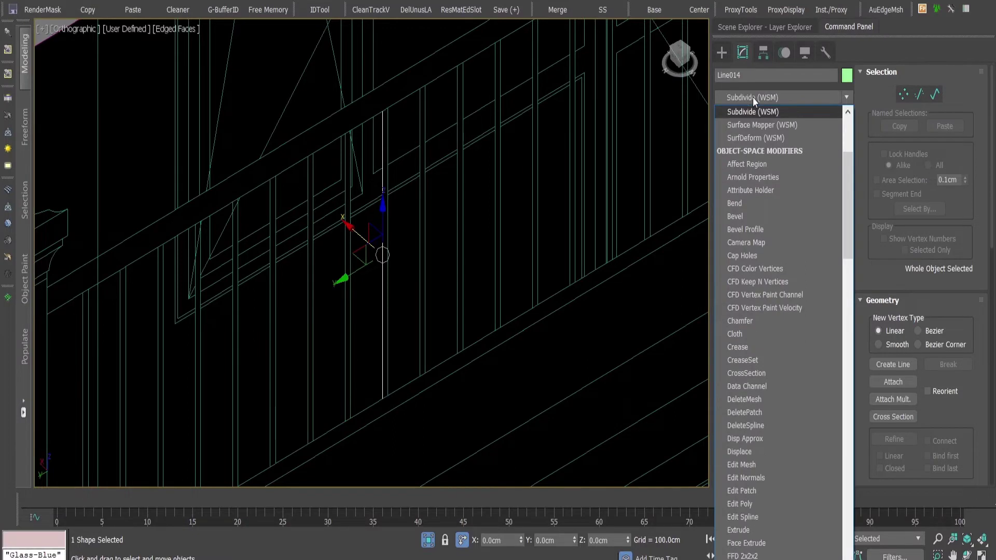
{"action": "key", "text": "s"}
{"action": "key", "text": "w"}
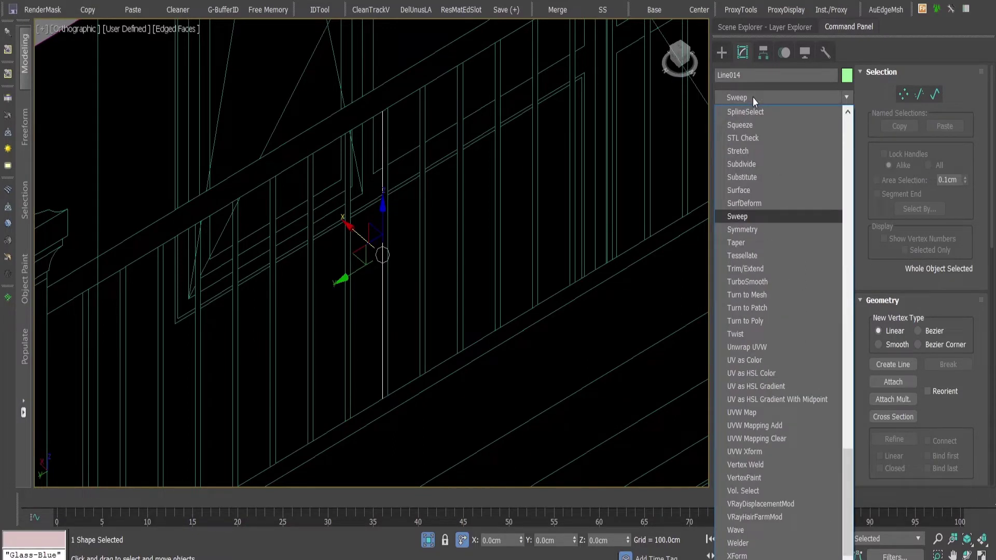
{"action": "key", "text": "Return"}
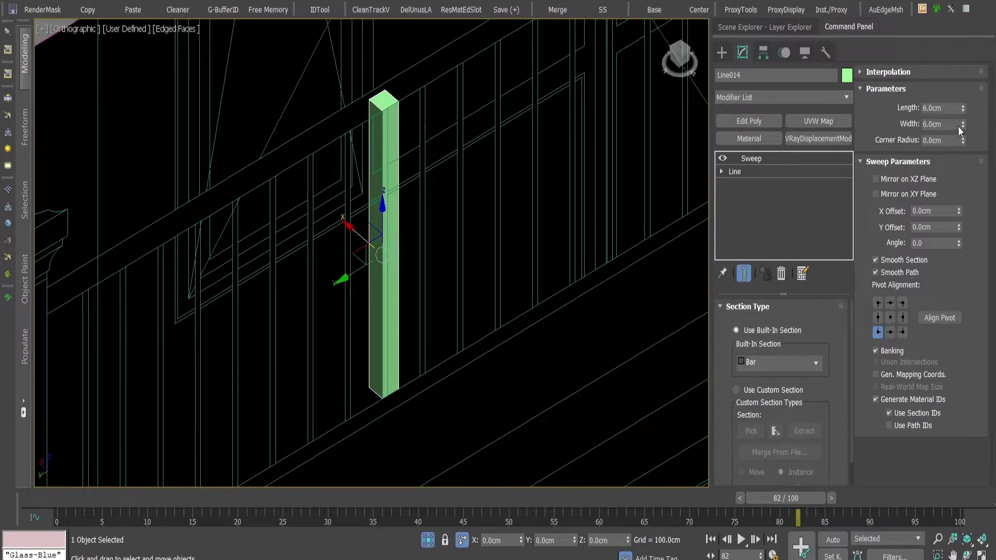
Step: Set the swept bar section's width and length to 2 cm each
{"action": "double_click", "coordinate": [957, 126]}
{"action": "type", "text": "2"}
{"action": "key", "text": "Return"}
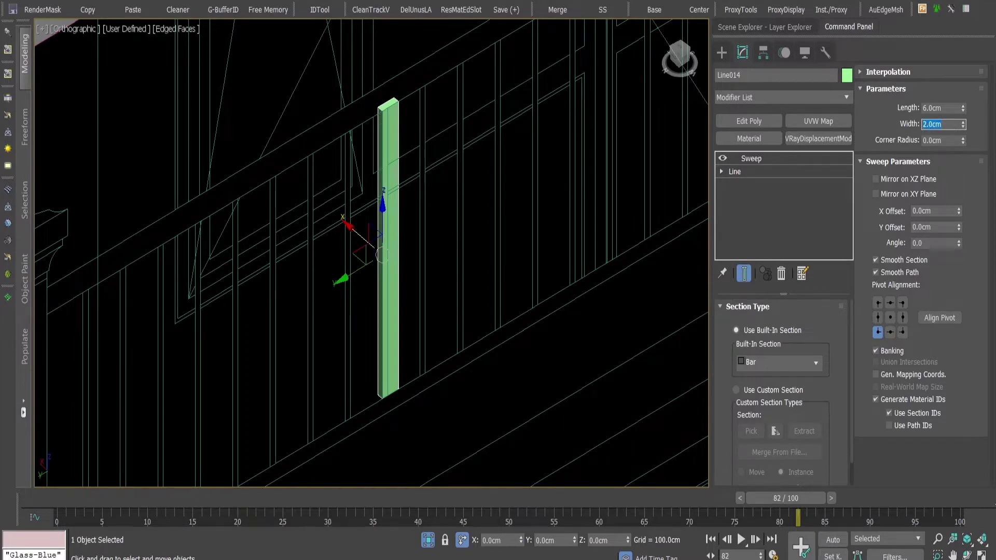
{"action": "key", "text": "shift+Tab"}
{"action": "type", "text": "2"}
{"action": "key", "text": "Return"}
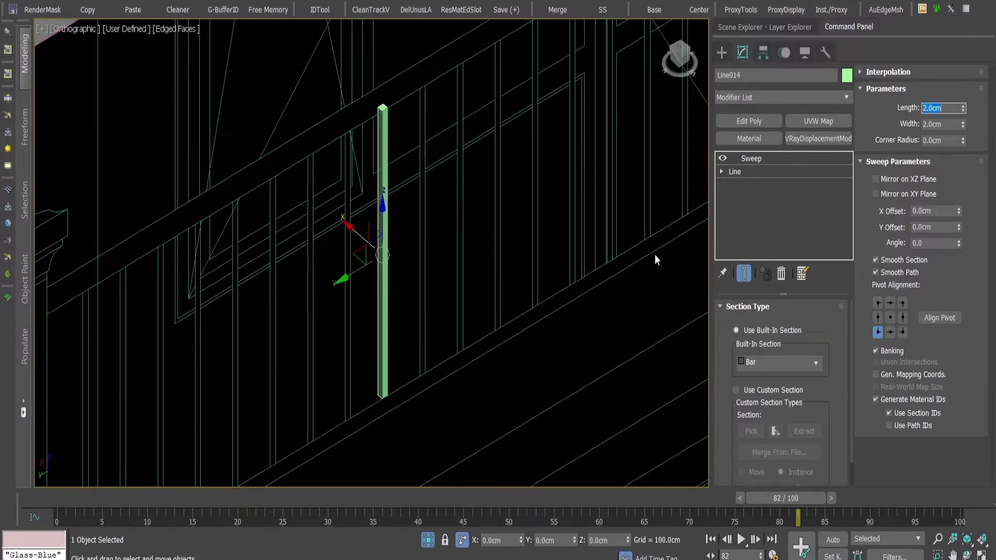
Step: Round the baluster section with a corner radius of 0.2 cm and dismiss the notification
{"action": "middle_click_drag", "start_coordinate": [417, 322], "coordinate": [422, 320]}
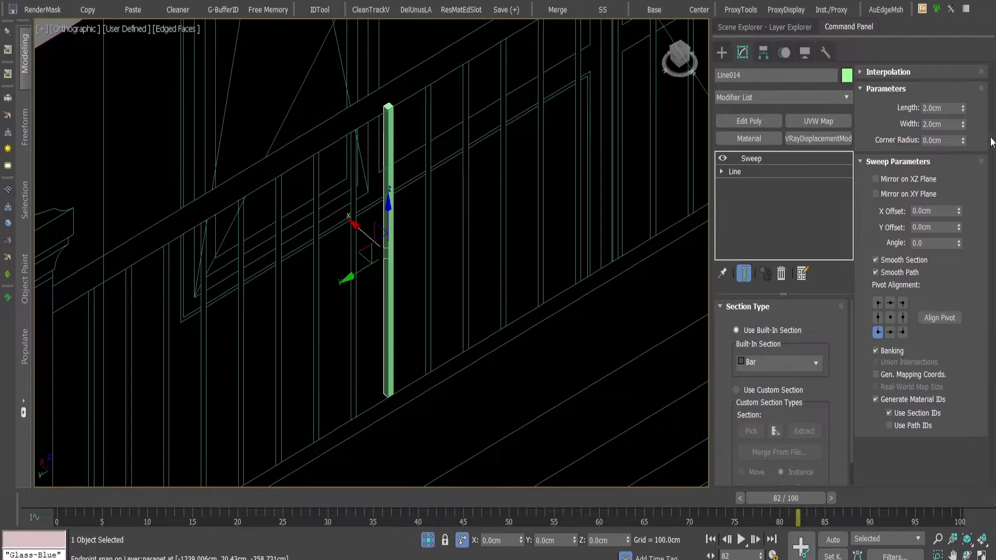
{"action": "left_click", "coordinate": [930, 140]}
{"action": "type", "text": "0.2"}
{"action": "key", "text": "Return"}
{"action": "scroll", "coordinate": [464, 273], "scroll_direction": "up", "scroll_amount": 6}
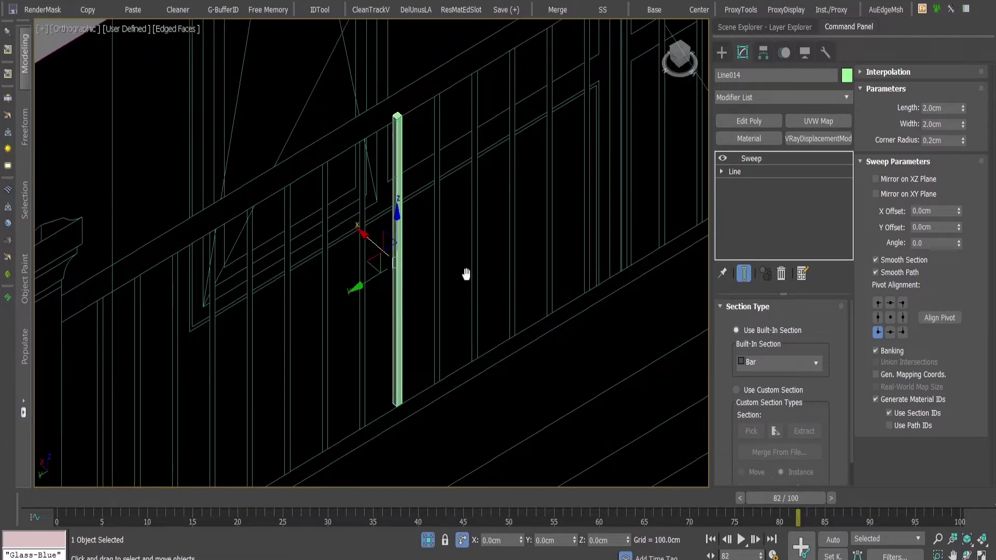
{"action": "scroll", "coordinate": [497, 162], "scroll_direction": "down", "scroll_amount": 4}
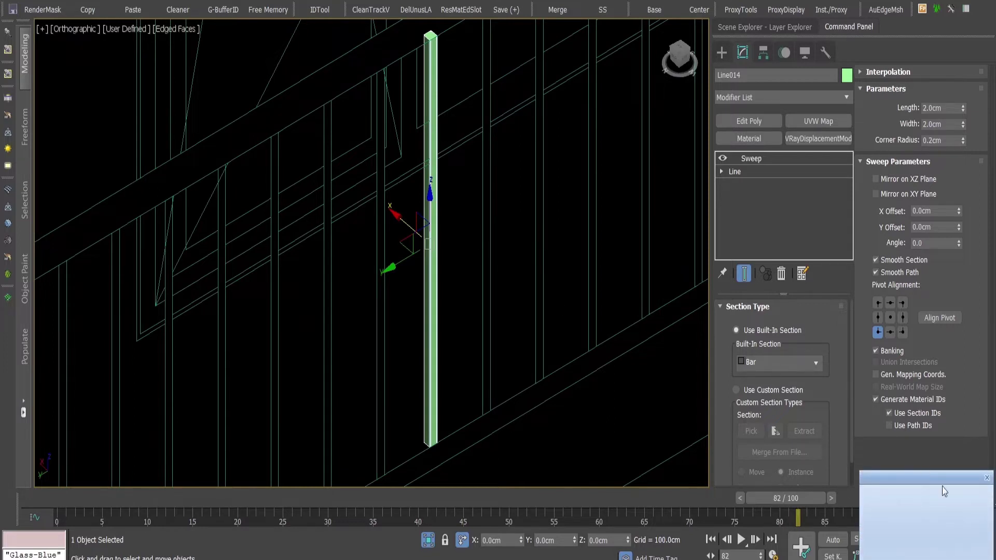
{"action": "left_click", "coordinate": [986, 478]}
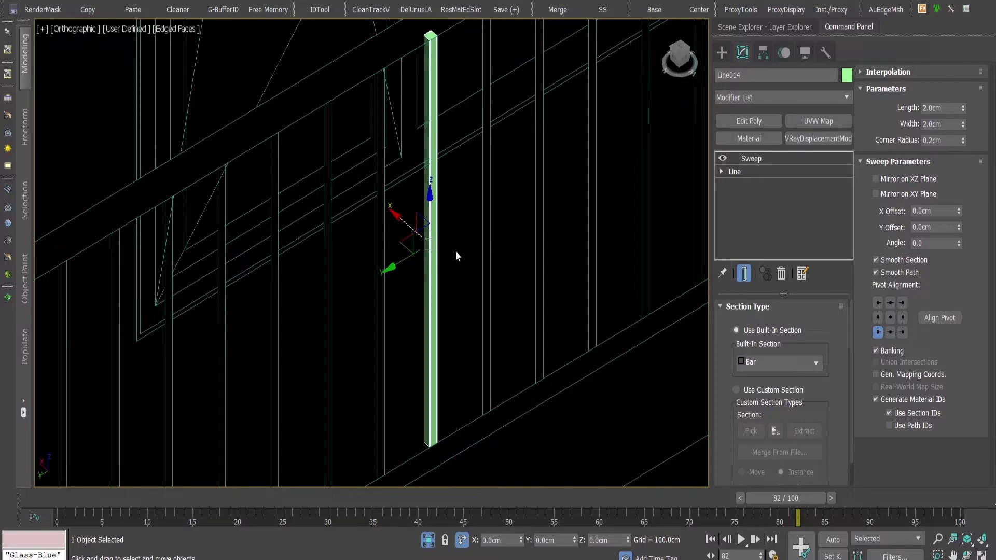
Step: Move the swept baluster off the facade drawing into the empty space in front of it and deselect it
{"action": "scroll", "coordinate": [456, 252], "scroll_direction": "down", "scroll_amount": 2}
{"action": "middle_click_drag", "start_coordinate": [457, 254], "coordinate": [425, 229]}
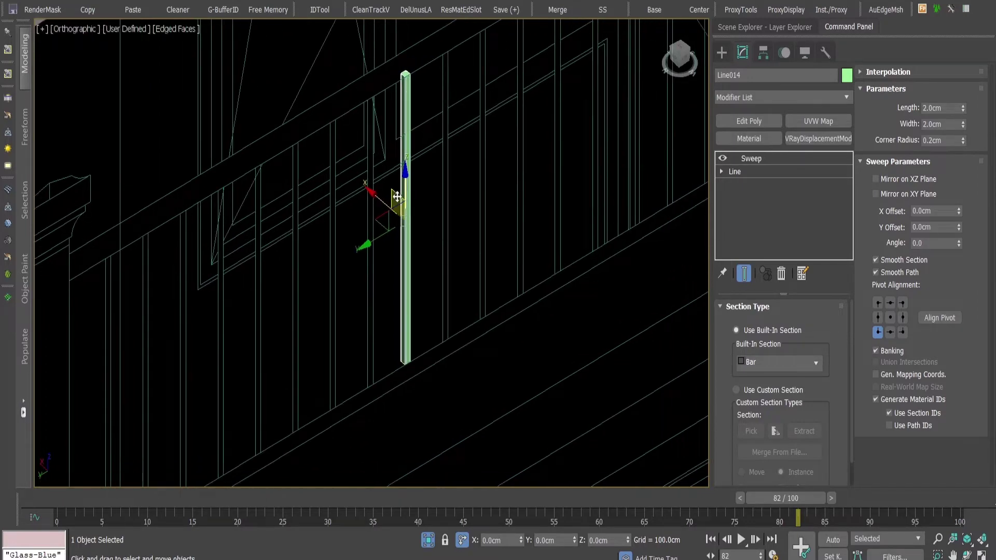
{"action": "scroll", "coordinate": [424, 236], "scroll_direction": "down", "scroll_amount": 3}
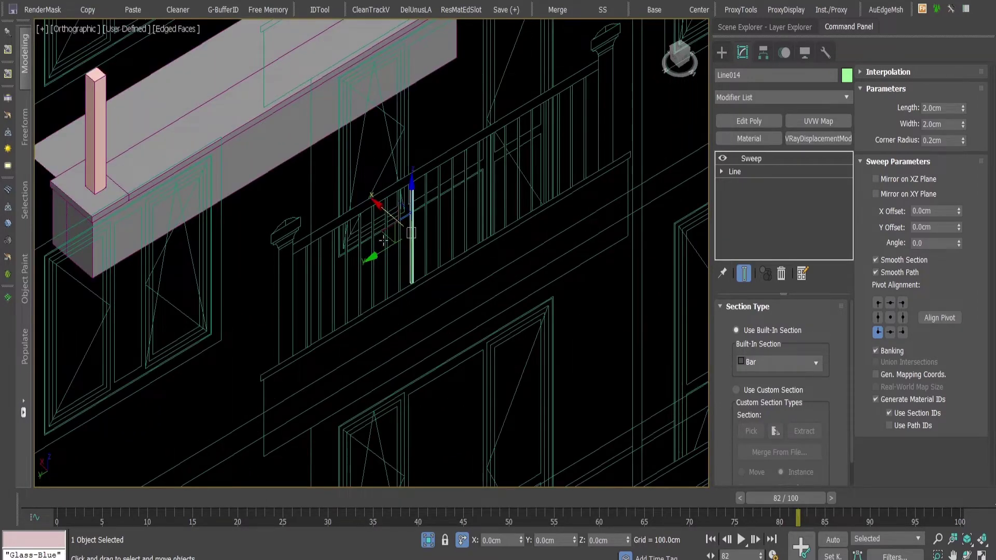
{"action": "scroll", "coordinate": [381, 210], "scroll_direction": "down", "scroll_amount": 3}
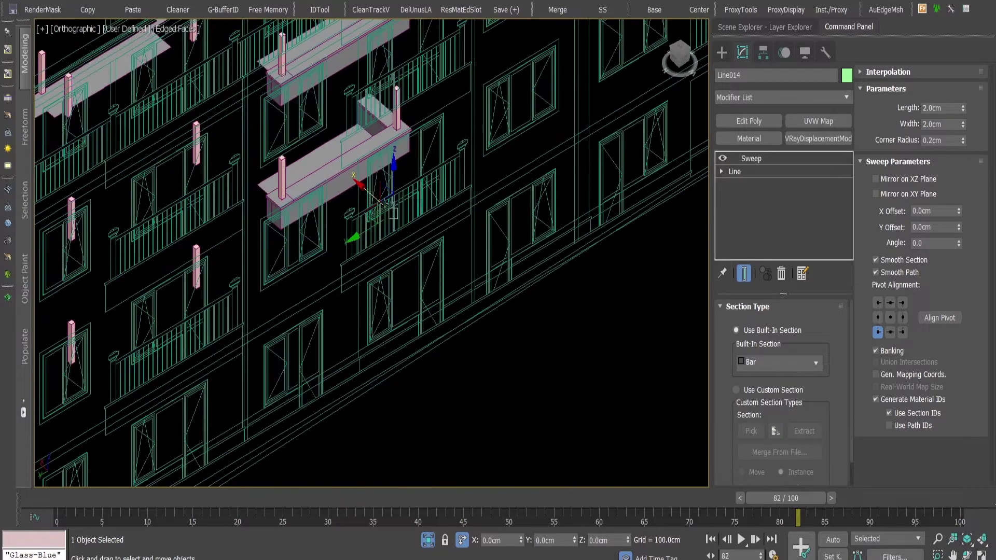
{"action": "left_click_drag", "start_coordinate": [369, 213], "coordinate": [551, 357]}
{"action": "middle_click_drag", "start_coordinate": [610, 397], "coordinate": [508, 225]}
{"action": "left_click", "coordinate": [475, 319]}
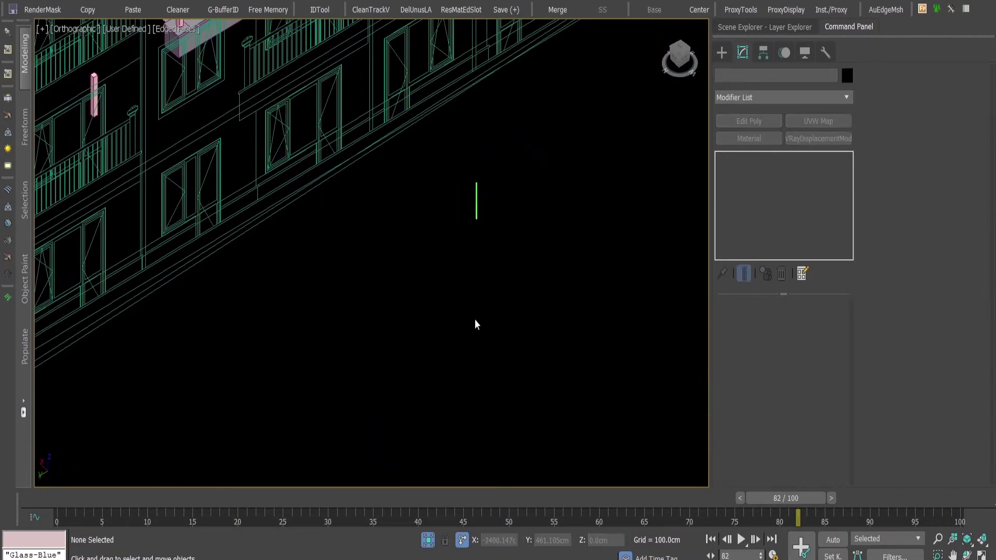
Step: Draw a straight two-point line on the ground beside the isolated baluster
{"action": "key", "text": "l"}
{"action": "left_click", "coordinate": [456, 333]}
{"action": "left_click", "coordinate": [550, 222]}
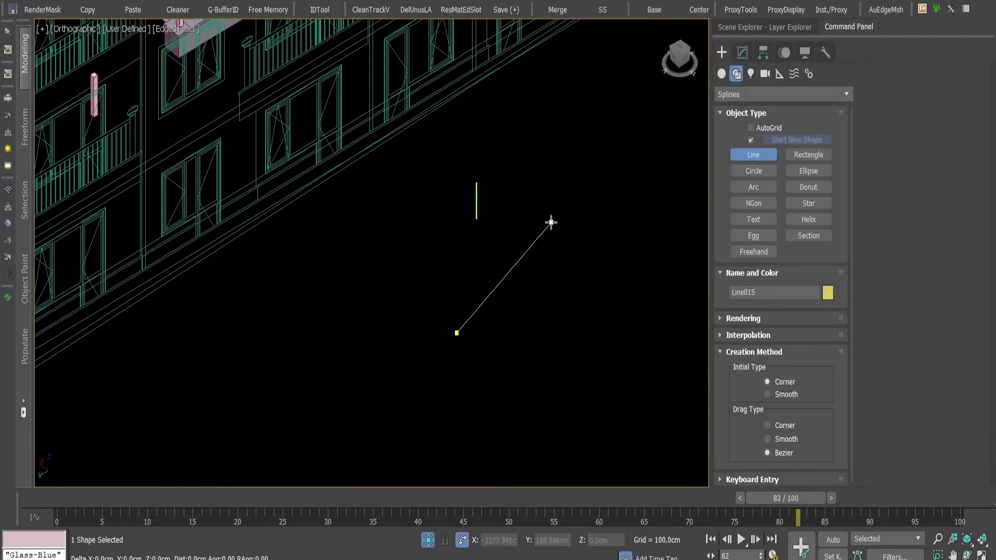
{"action": "right_click", "coordinate": [550, 223]}
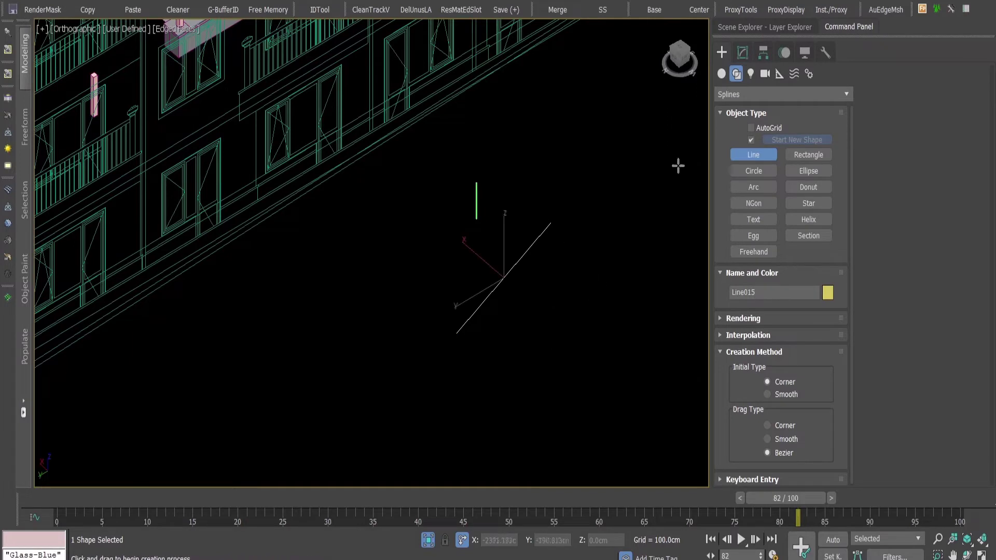
Step: Create a Forest Pro scatter object from the straight line beside the baluster and open its parameters
{"action": "left_click", "coordinate": [922, 10]}
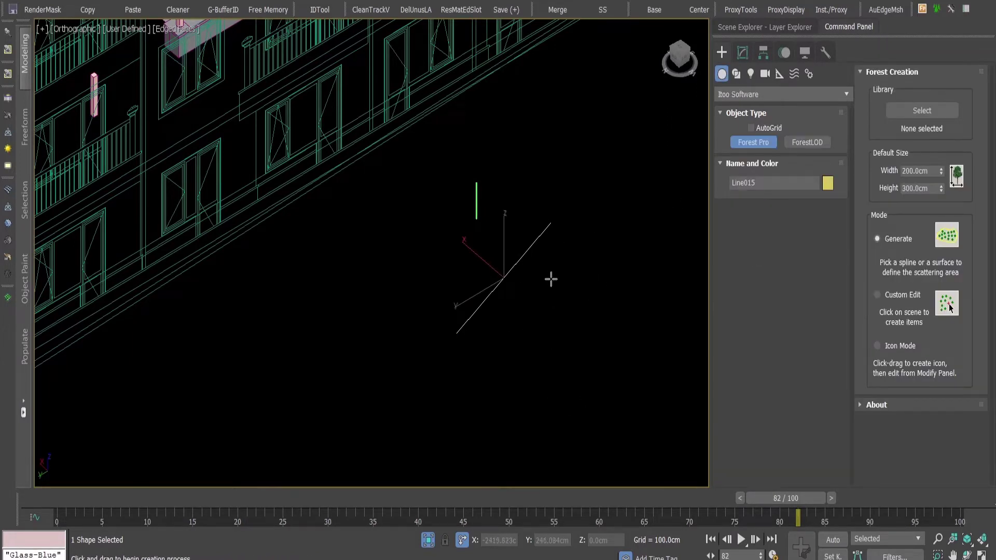
{"action": "left_click", "coordinate": [516, 263]}
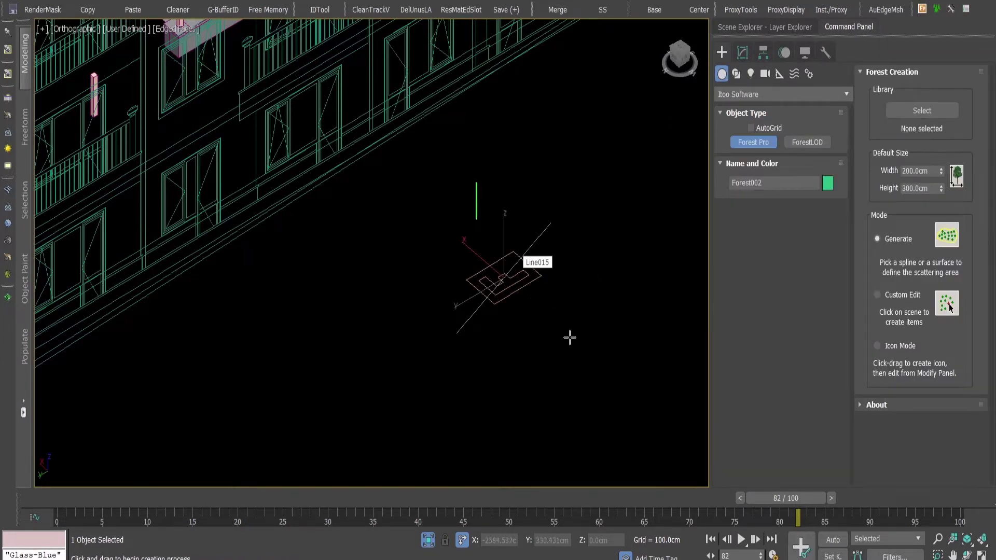
{"action": "left_click", "coordinate": [744, 51]}
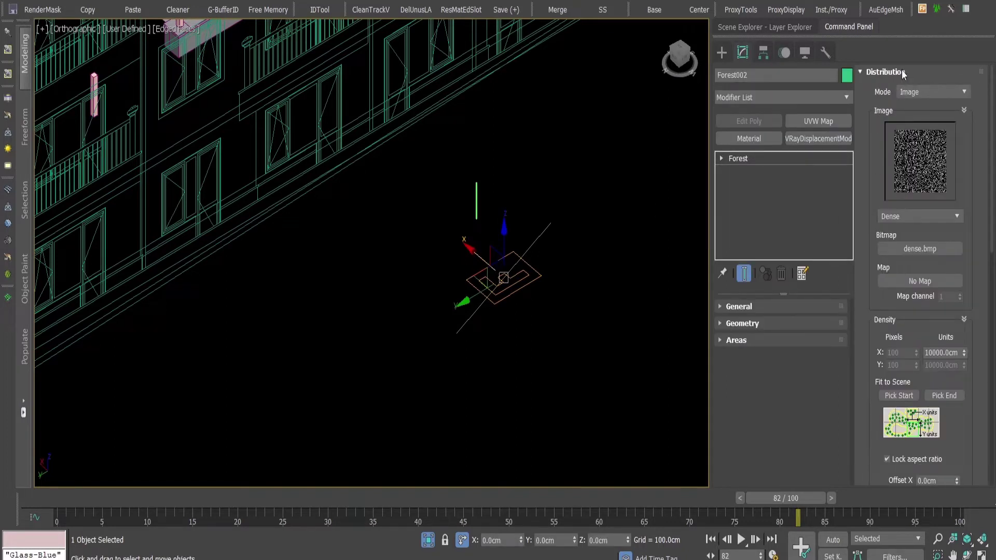
Step: Set the Forest object's distribution mode to Path and add the straight ground line as its path
{"action": "left_click", "coordinate": [915, 94]}
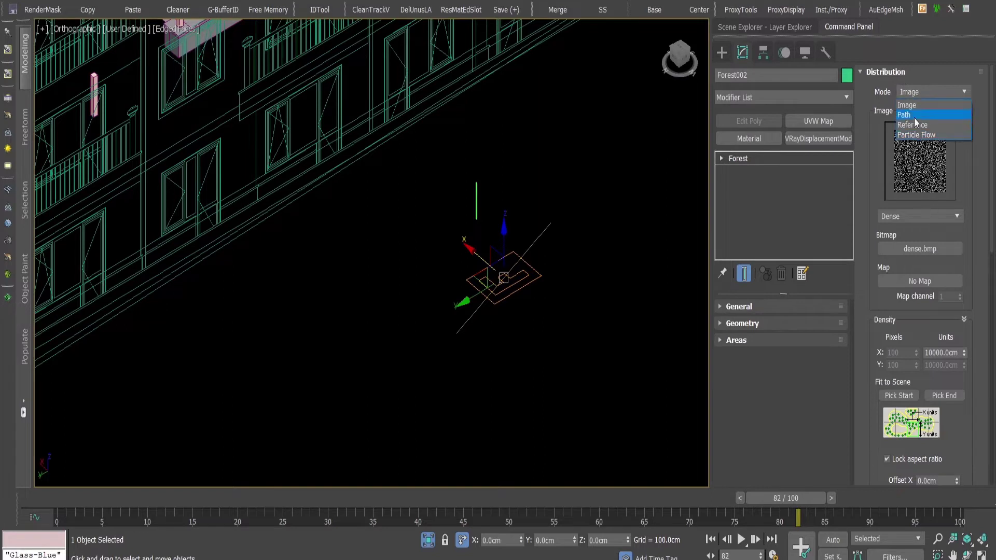
{"action": "left_click", "coordinate": [907, 116]}
{"action": "left_click", "coordinate": [878, 193]}
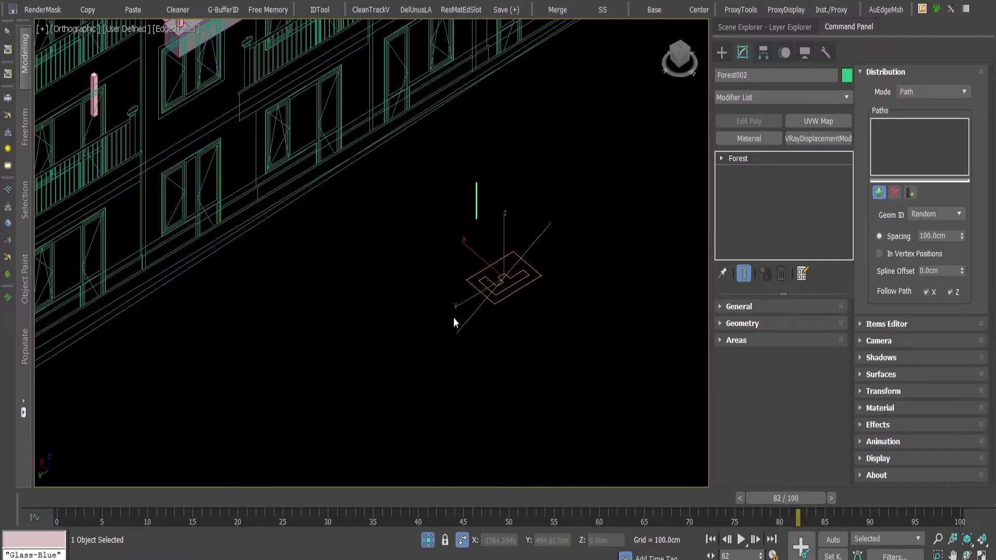
{"action": "left_click", "coordinate": [472, 324]}
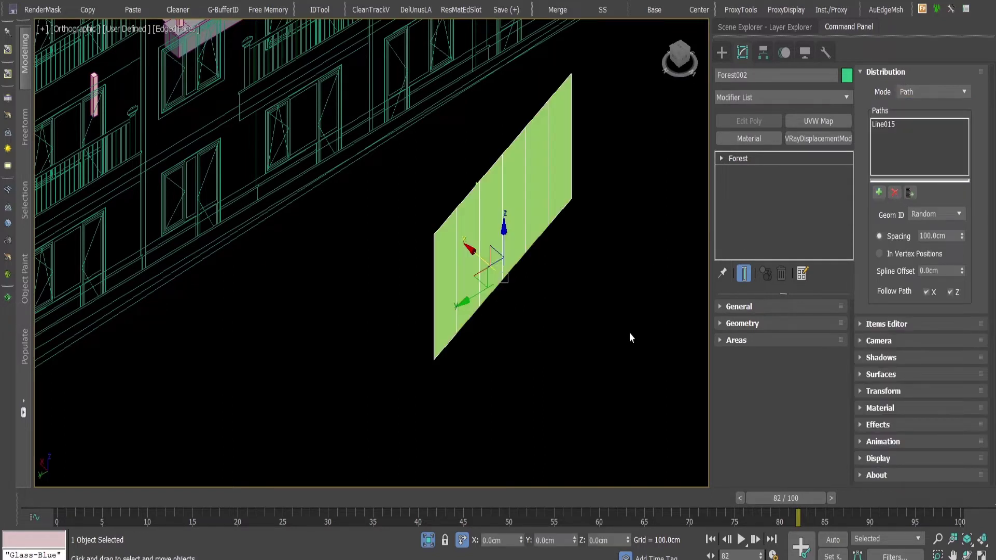
Step: Switch the Forest item's geometry to a custom object and pick the isolated swept baluster as its source
{"action": "left_click", "coordinate": [736, 323]}
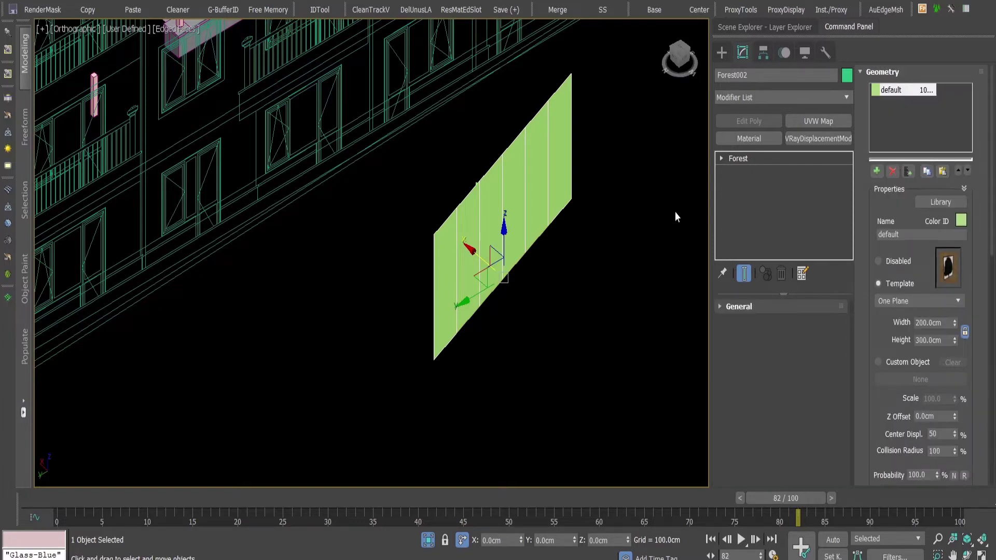
{"action": "left_click", "coordinate": [877, 362]}
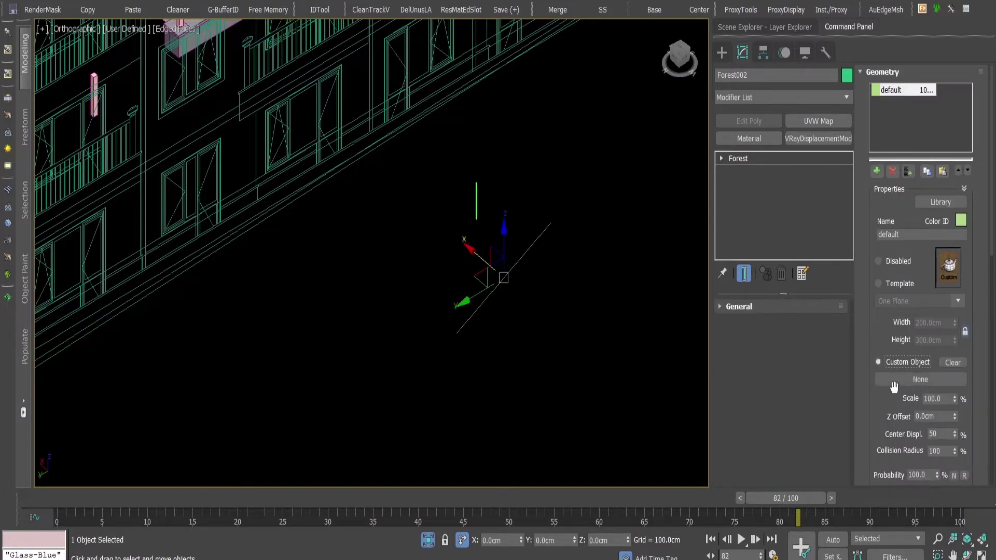
{"action": "left_click", "coordinate": [915, 379]}
{"action": "left_click", "coordinate": [476, 198]}
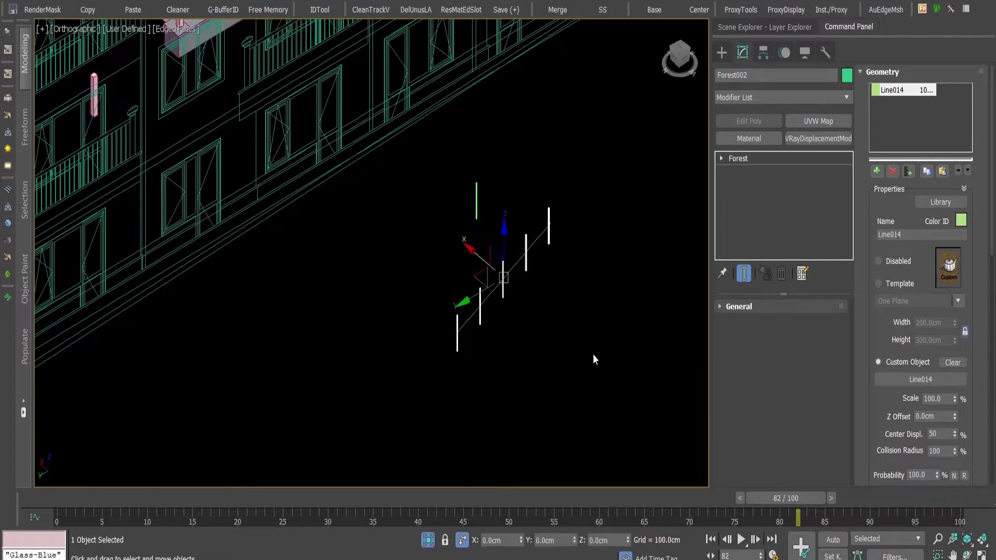
{"action": "middle_click_drag", "start_coordinate": [587, 197], "coordinate": [583, 168]}
{"action": "scroll", "coordinate": [539, 231], "scroll_direction": "up", "scroll_amount": 3}
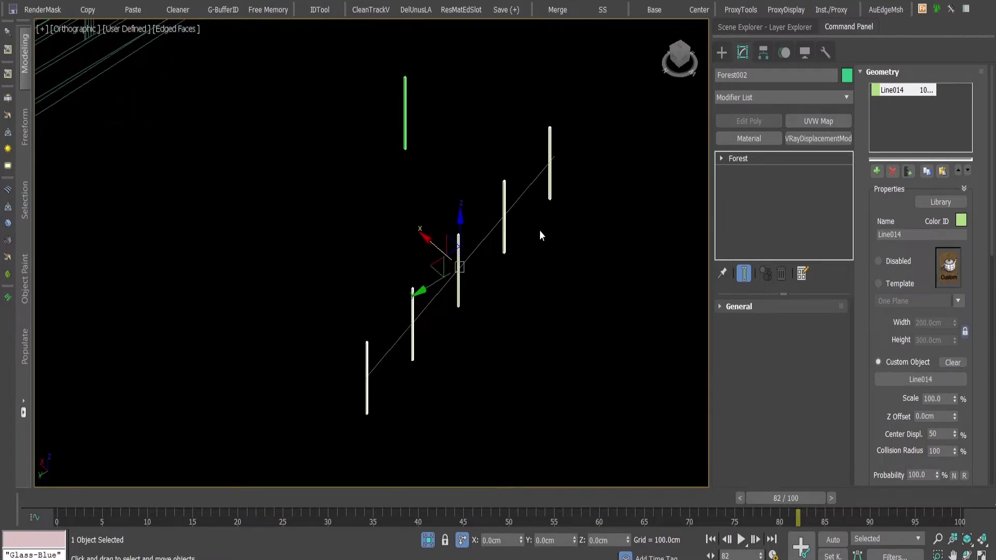
{"action": "scroll", "coordinate": [539, 230], "scroll_direction": "down", "scroll_amount": 4}
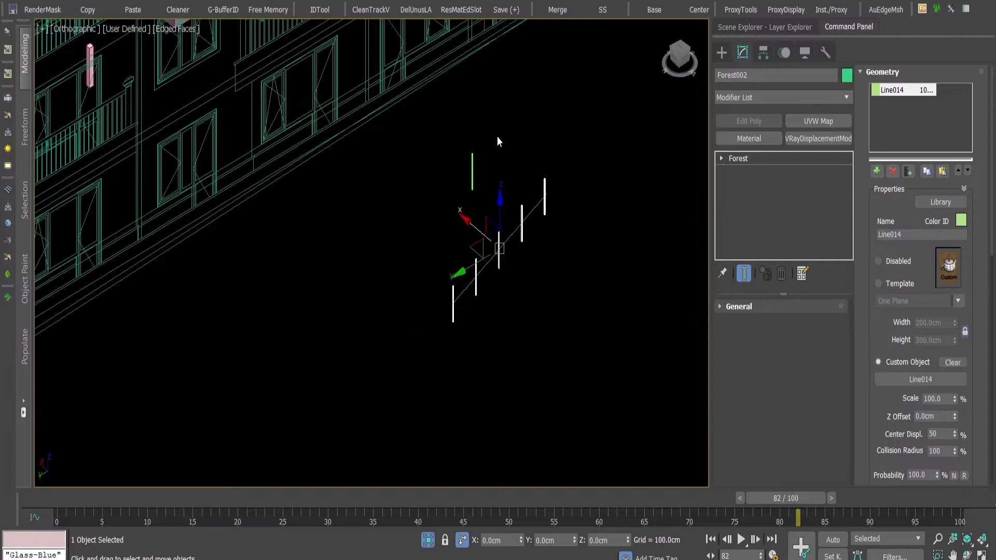
Step: Place the source baluster's pivot at its base, inspect the scattered copies on the line and clear the selection
{"action": "left_click_drag", "start_coordinate": [493, 125], "coordinate": [472, 155]}
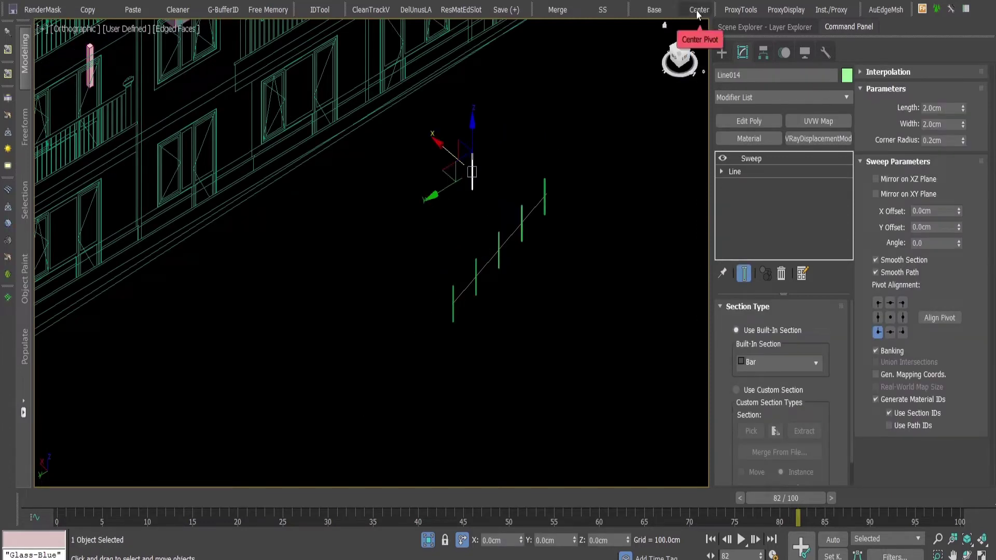
{"action": "left_click", "coordinate": [659, 11]}
{"action": "middle_click_drag", "start_coordinate": [520, 268], "coordinate": [524, 256], "text": "alt"}
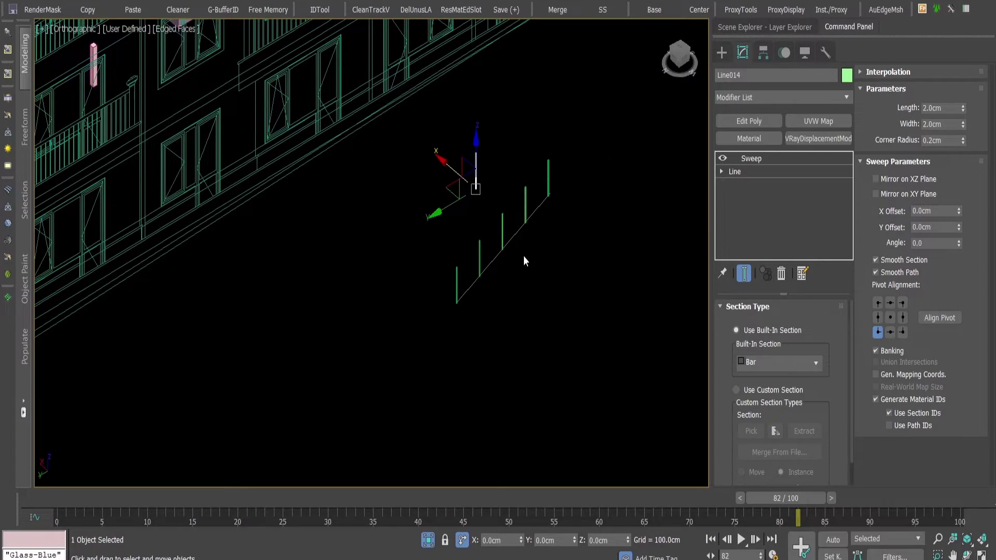
{"action": "key", "text": "alt+q"}
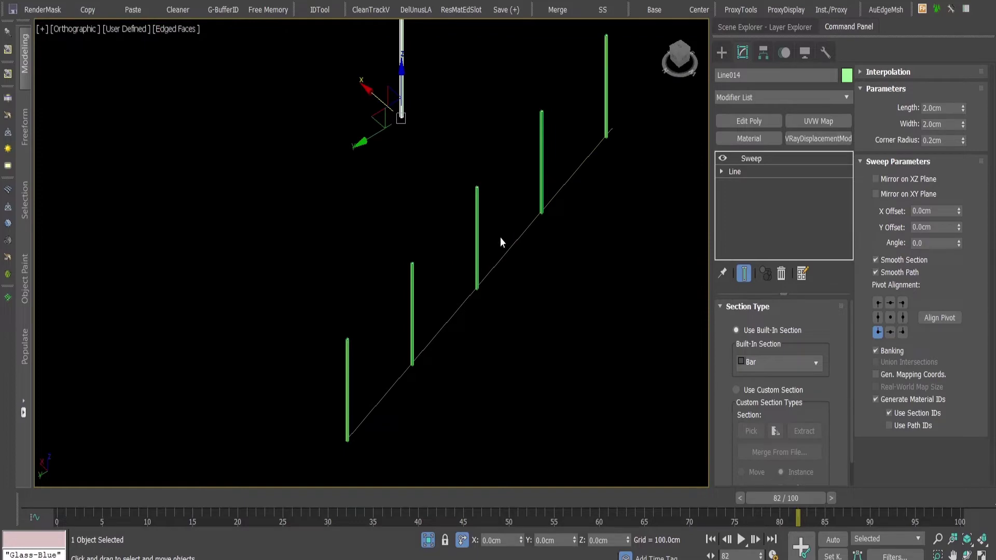
{"action": "left_click", "coordinate": [509, 284]}
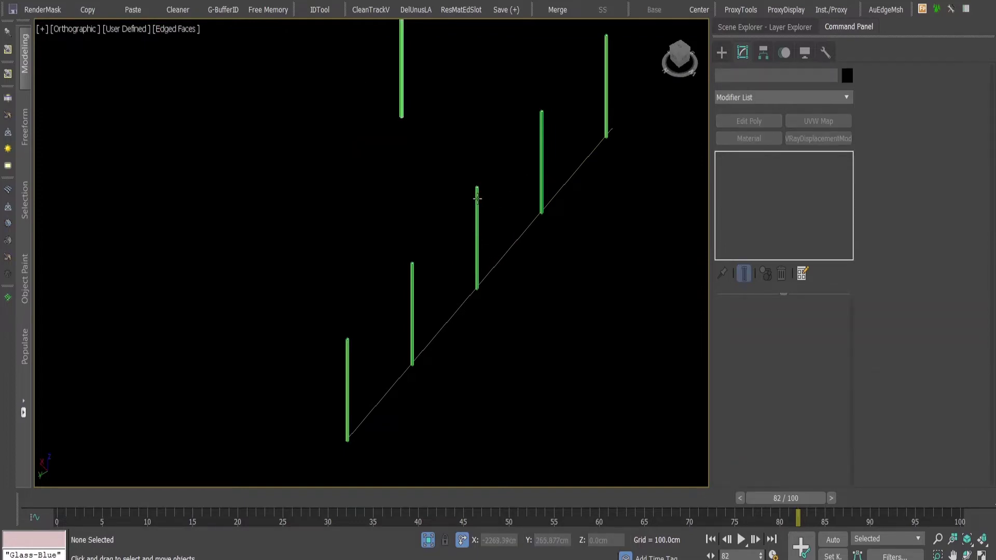
Step: Measure the spacing between two neighbouring balusters in the facade's balcony railing with a snapped Tape helper, and delete the helper
{"action": "key", "text": "alt+q"}
{"action": "scroll", "coordinate": [391, 93], "scroll_direction": "up", "scroll_amount": 5}
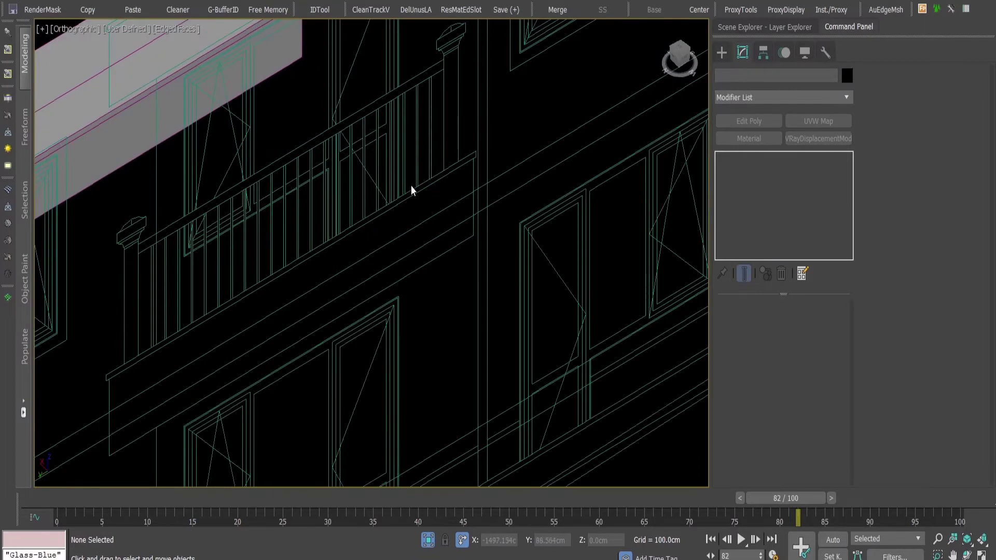
{"action": "left_click", "coordinate": [721, 54]}
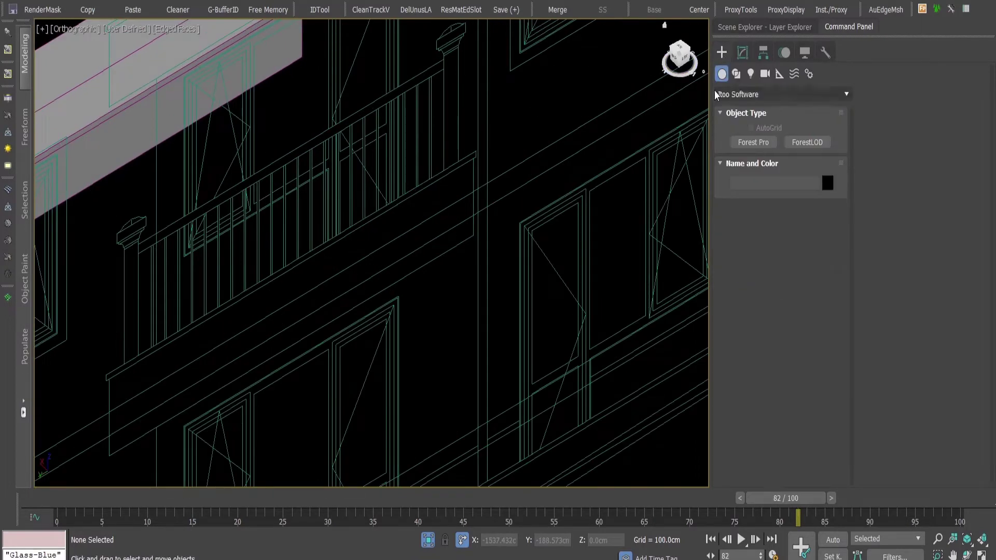
{"action": "left_click", "coordinate": [736, 74]}
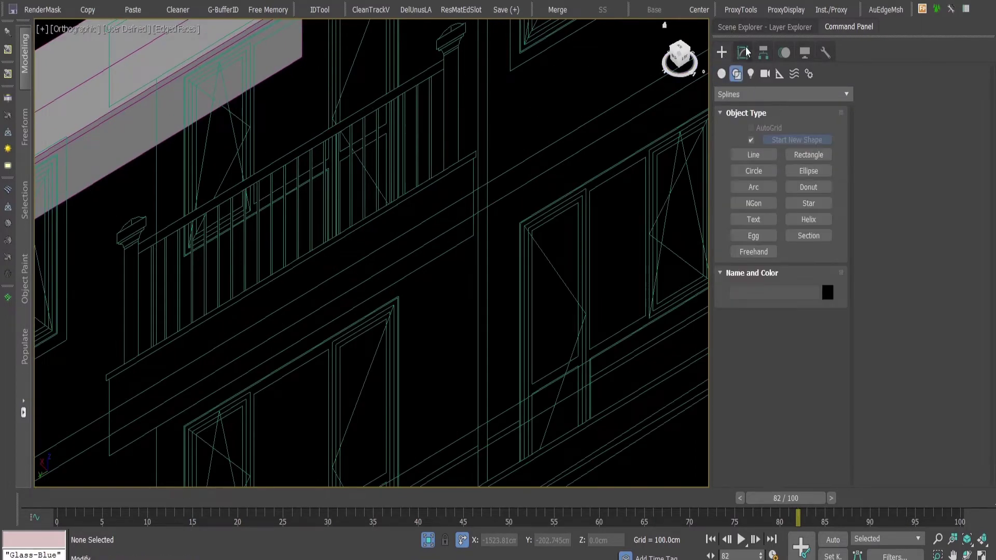
{"action": "left_click", "coordinate": [780, 74]}
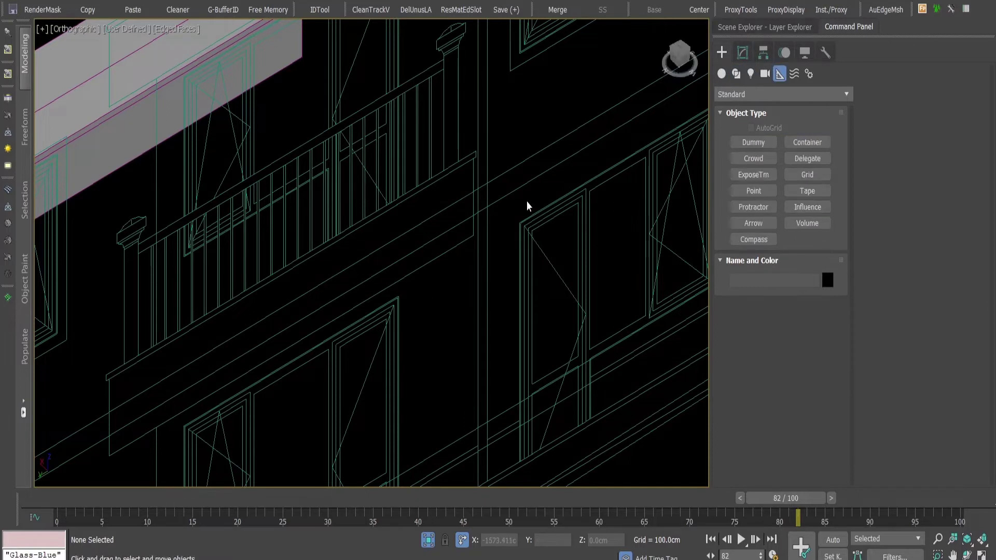
{"action": "middle_click_drag", "start_coordinate": [474, 207], "coordinate": [556, 192]}
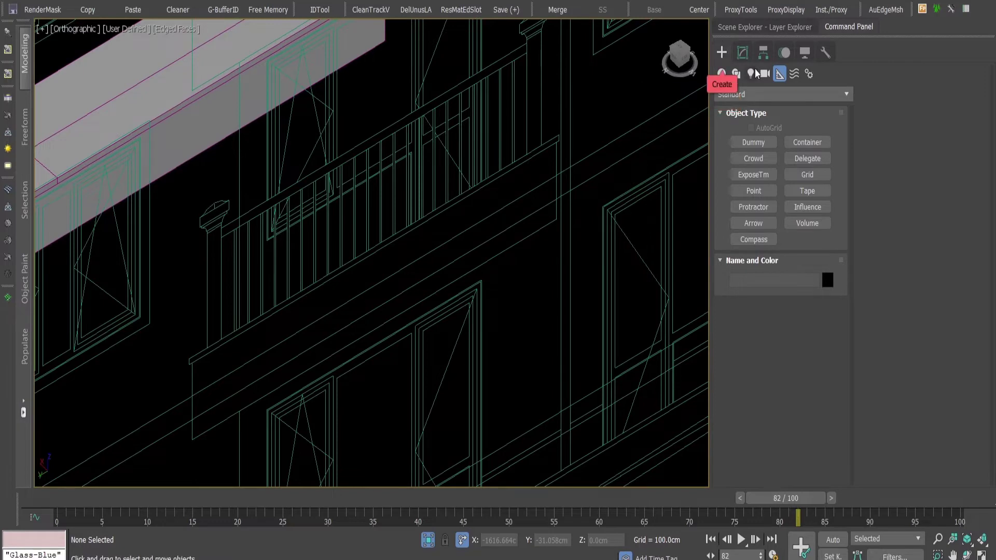
{"action": "left_click", "coordinate": [813, 192]}
{"action": "scroll", "coordinate": [376, 249], "scroll_direction": "up", "scroll_amount": 3}
{"action": "middle_click_drag", "start_coordinate": [376, 249], "coordinate": [427, 298]}
{"action": "key", "text": "s"}
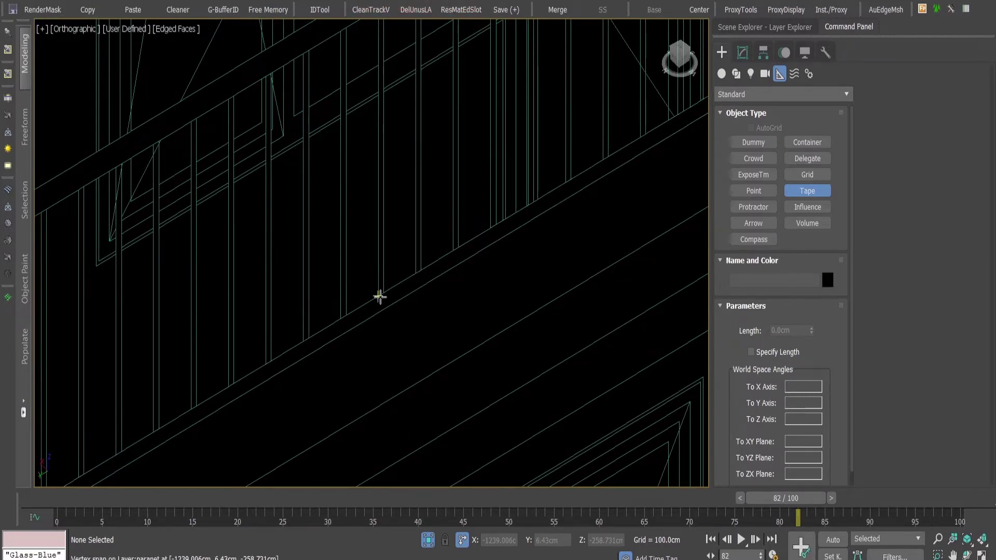
{"action": "left_click_drag", "start_coordinate": [380, 297], "coordinate": [415, 273]}
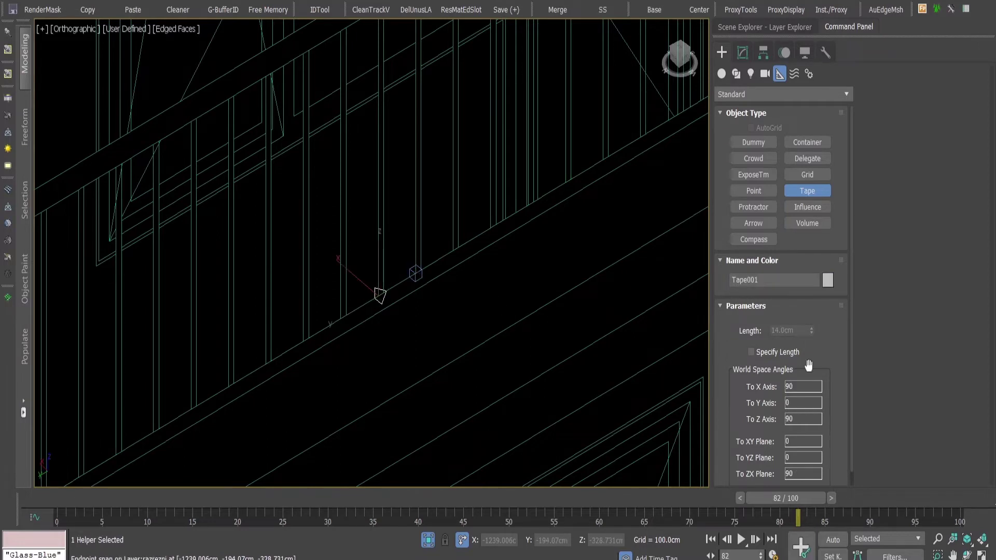
{"action": "right_click", "coordinate": [484, 319]}
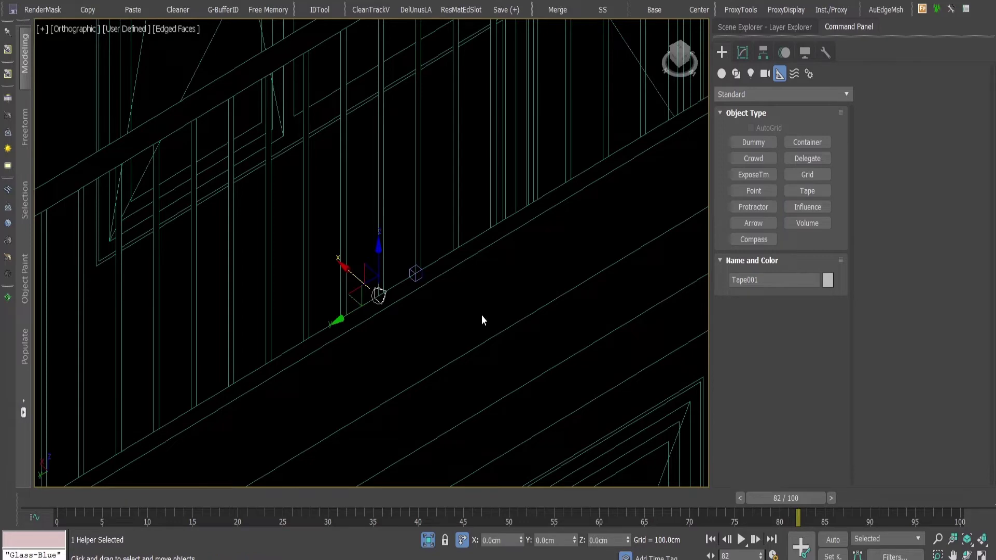
{"action": "key", "text": "Delete"}
Step: Set the Forest object's spacing along its path to 14 cm
{"action": "scroll", "coordinate": [477, 295], "scroll_direction": "down", "scroll_amount": 10}
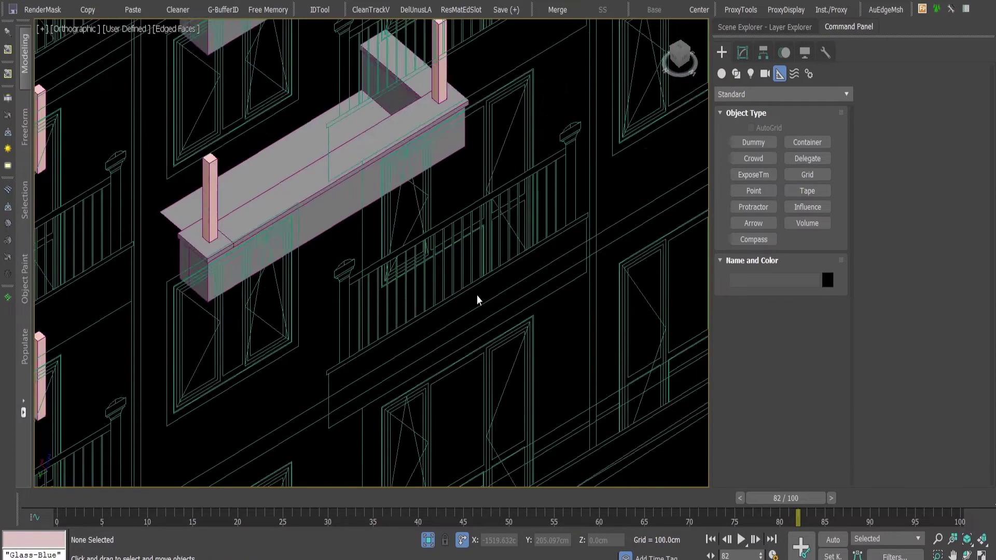
{"action": "scroll", "coordinate": [561, 356], "scroll_direction": "down", "scroll_amount": 2}
{"action": "scroll", "coordinate": [580, 309], "scroll_direction": "up", "scroll_amount": 7}
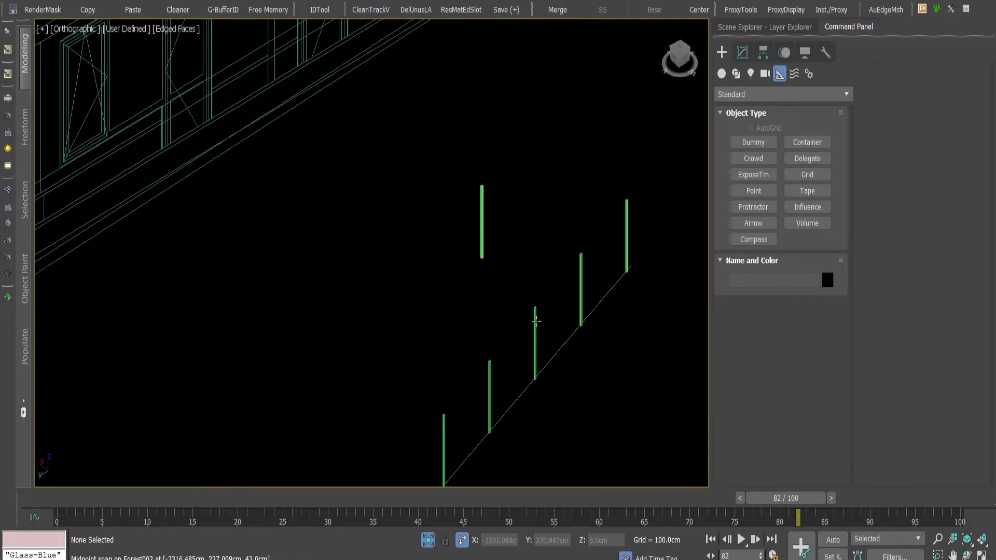
{"action": "left_click", "coordinate": [538, 383]}
{"action": "scroll", "coordinate": [539, 384], "scroll_direction": "up", "scroll_amount": 3}
{"action": "left_click", "coordinate": [742, 52]}
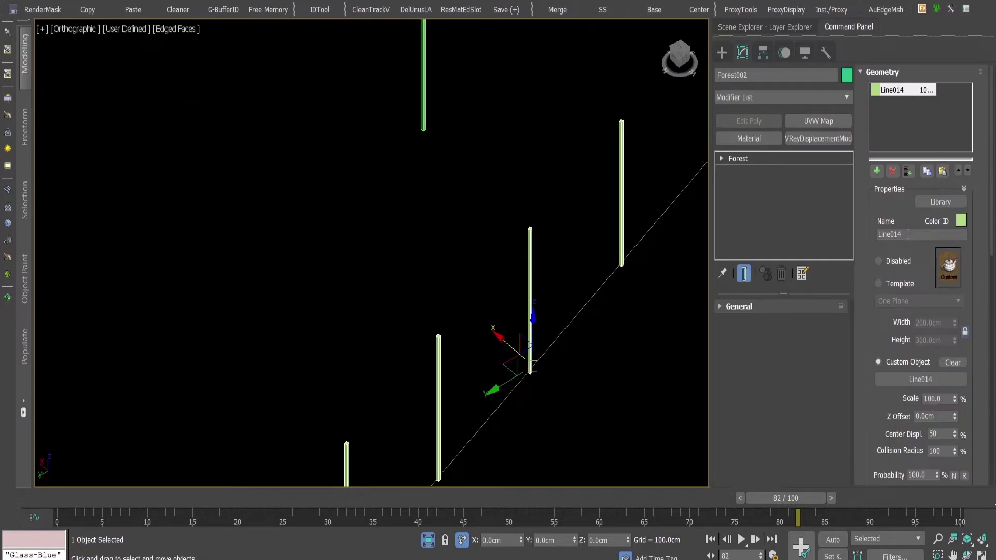
{"action": "left_click", "coordinate": [883, 74]}
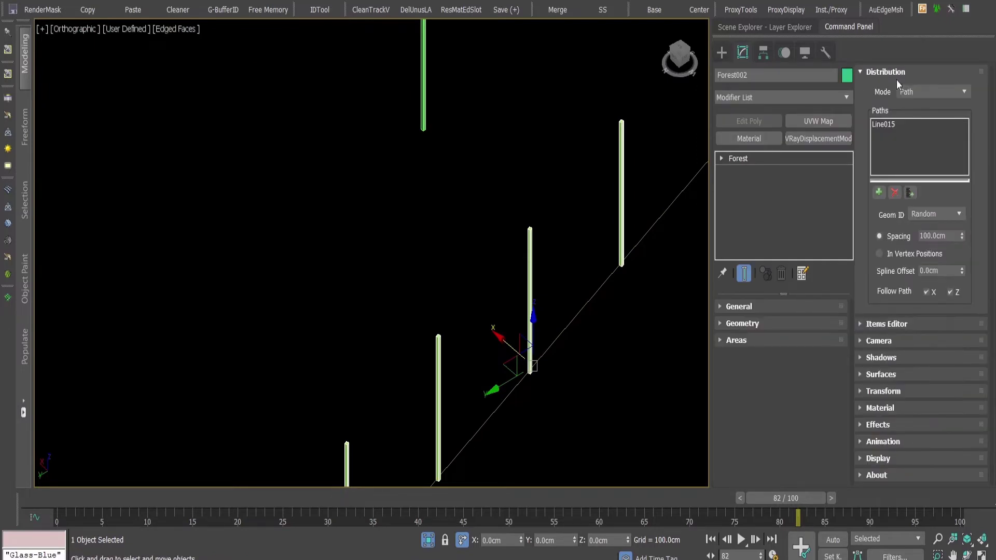
{"action": "double_click", "coordinate": [951, 239]}
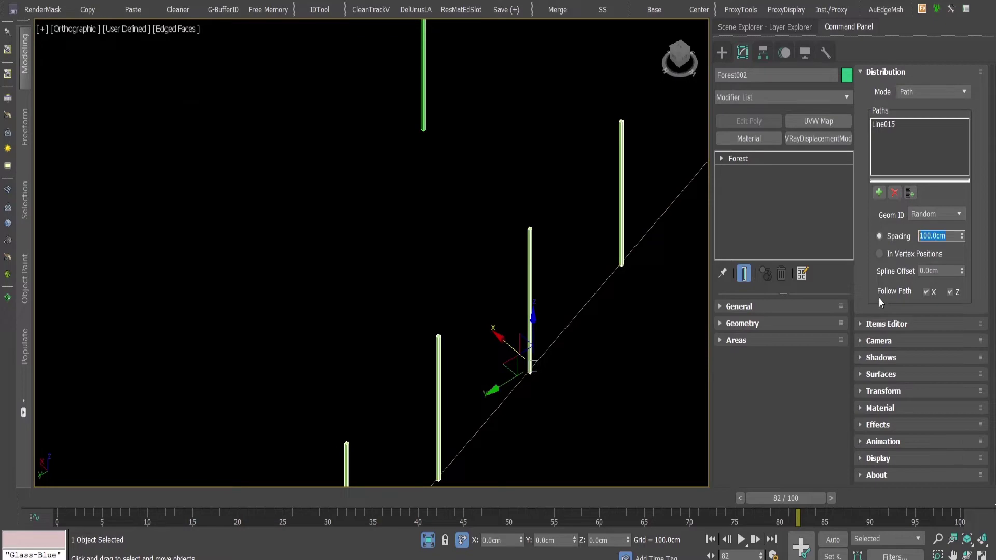
{"action": "type", "text": "14"}
{"action": "key", "text": "Return"}
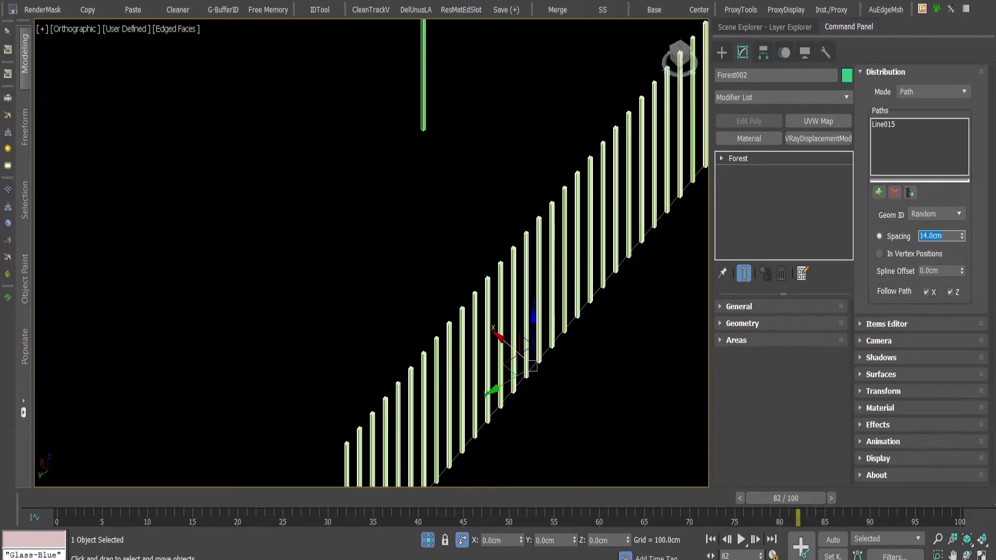
Step: Compare the scattered baluster row with the balcony railing in the facade drawing and deselect the Forest object
{"action": "scroll", "coordinate": [522, 256], "scroll_direction": "down", "scroll_amount": 4}
{"action": "middle_click_drag", "start_coordinate": [536, 145], "coordinate": [579, 262]}
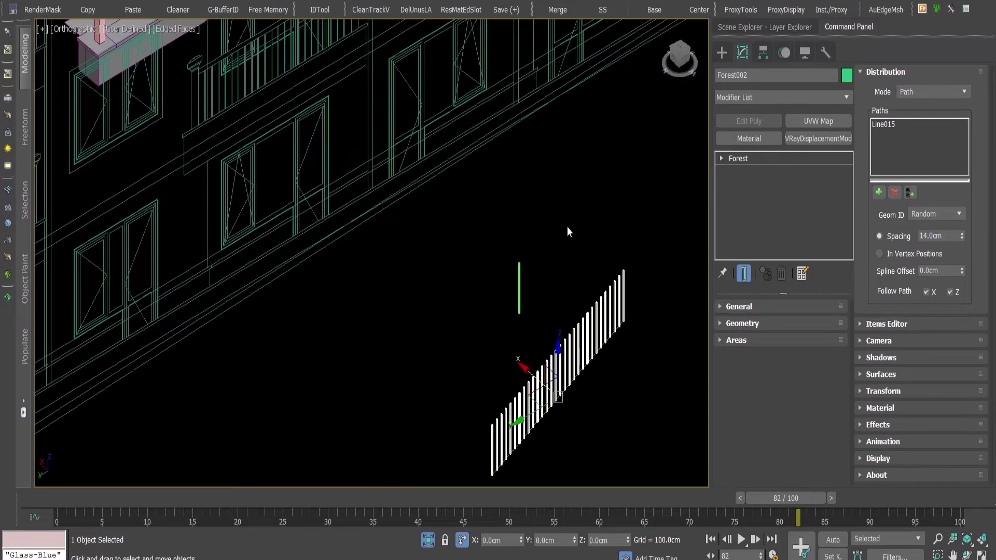
{"action": "middle_click_drag", "start_coordinate": [439, 184], "coordinate": [492, 319]}
{"action": "scroll", "coordinate": [268, 191], "scroll_direction": "up", "scroll_amount": 5}
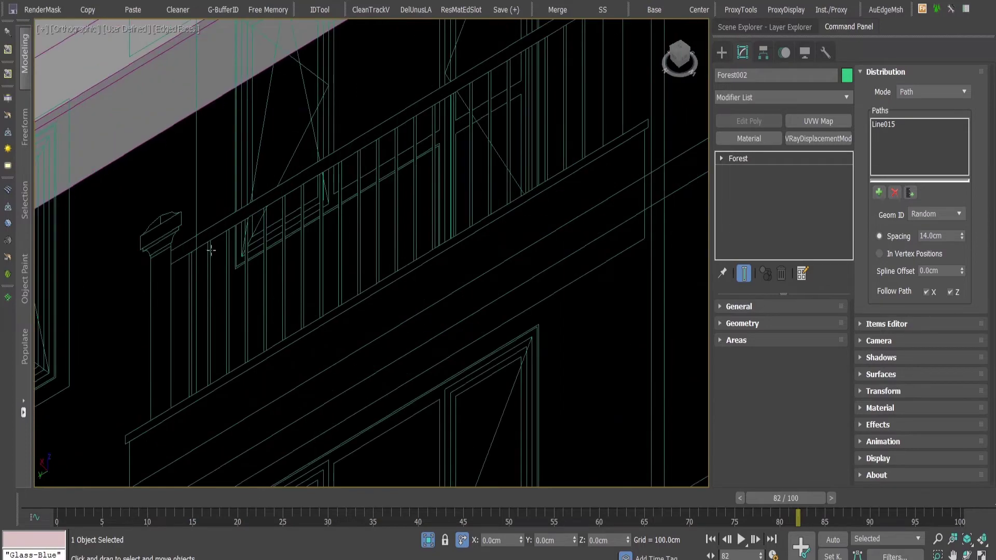
{"action": "scroll", "coordinate": [222, 216], "scroll_direction": "down", "scroll_amount": 5}
{"action": "middle_click_drag", "start_coordinate": [459, 378], "coordinate": [489, 298]}
{"action": "left_click", "coordinate": [498, 332]}
{"action": "scroll", "coordinate": [469, 344], "scroll_direction": "up", "scroll_amount": 3}
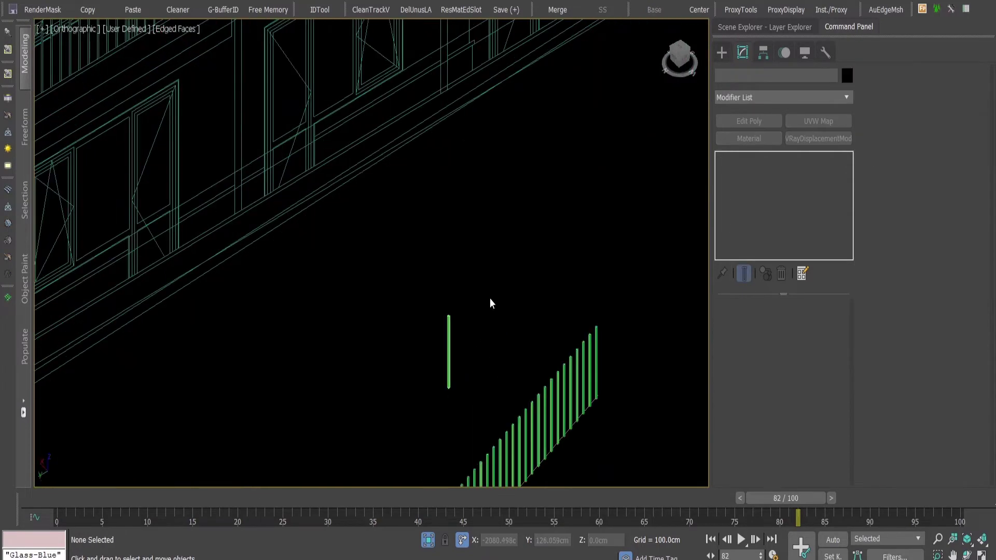
Step: Duplicate the isolated source baluster straight upward as one independent copy placed just above the original
{"action": "left_click", "coordinate": [447, 388]}
{"action": "scroll", "coordinate": [412, 373], "scroll_direction": "up", "scroll_amount": 5}
{"action": "middle_click_drag", "start_coordinate": [553, 374], "coordinate": [500, 341]}
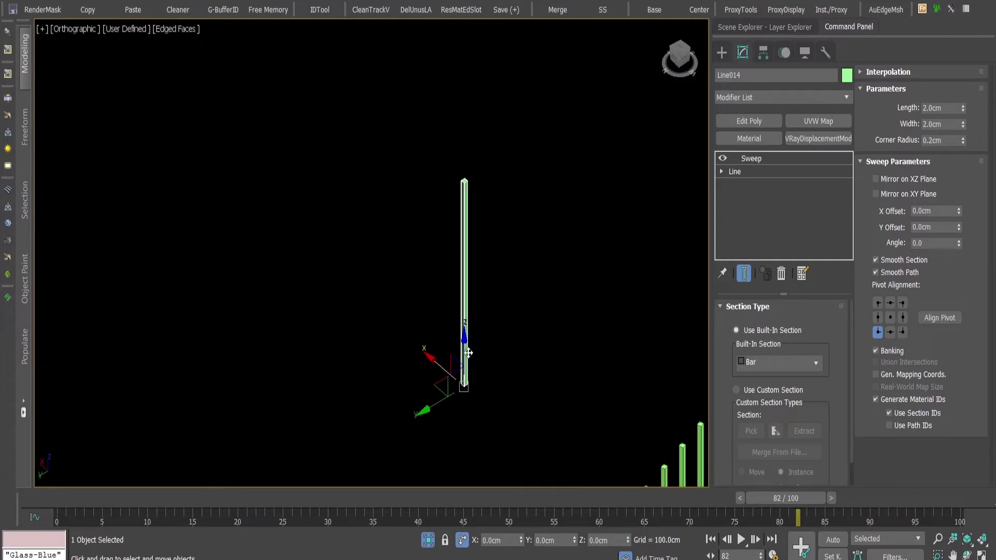
{"action": "left_click_drag", "start_coordinate": [468, 352], "coordinate": [467, 132], "text": "shift"}
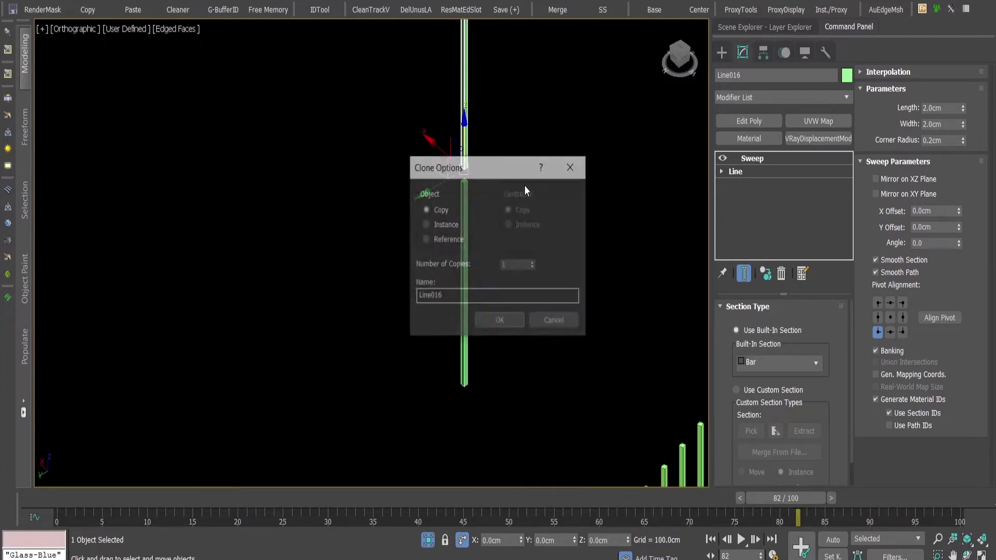
{"action": "left_click", "coordinate": [495, 321]}
Step: Rotate the duplicated baluster 90 degrees about the X axis so it lies horizontally above the original
{"action": "key", "text": "e"}
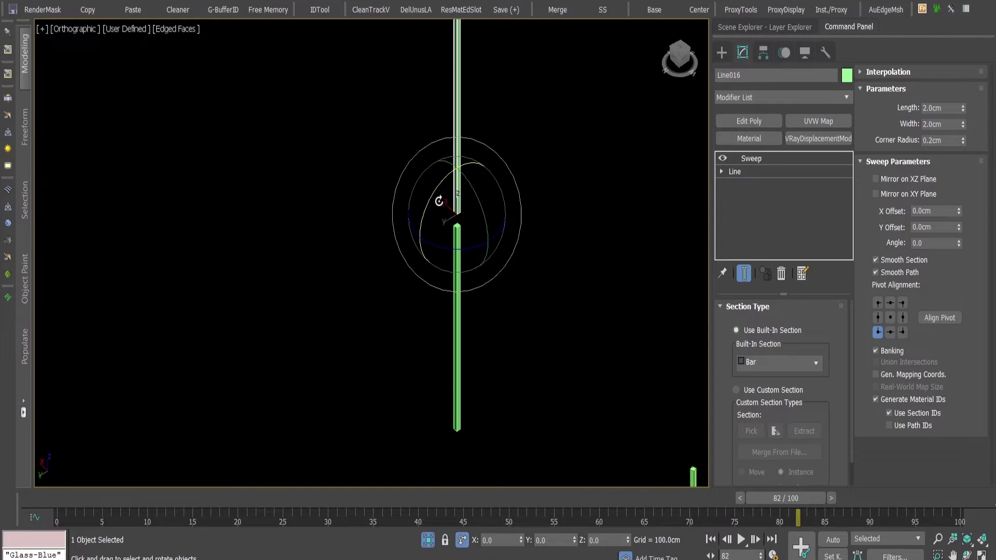
{"action": "left_click_drag", "start_coordinate": [429, 202], "coordinate": [458, 161]}
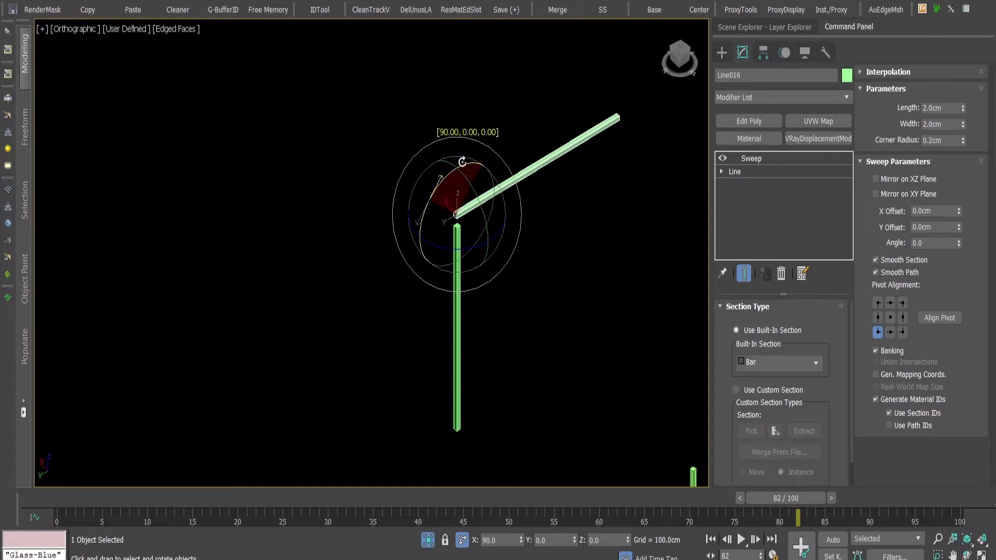
{"action": "key", "text": "w"}
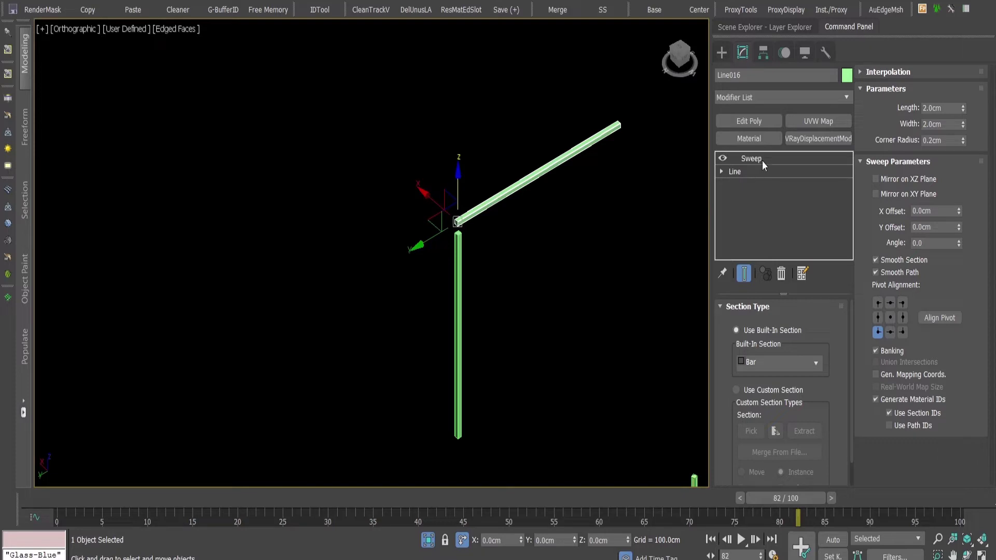
Step: Set the horizontal bar's Sweep section to 2 cm length and 4 cm width
{"action": "double_click", "coordinate": [944, 108]}
{"action": "type", "text": "4"}
{"action": "key", "text": "Return"}
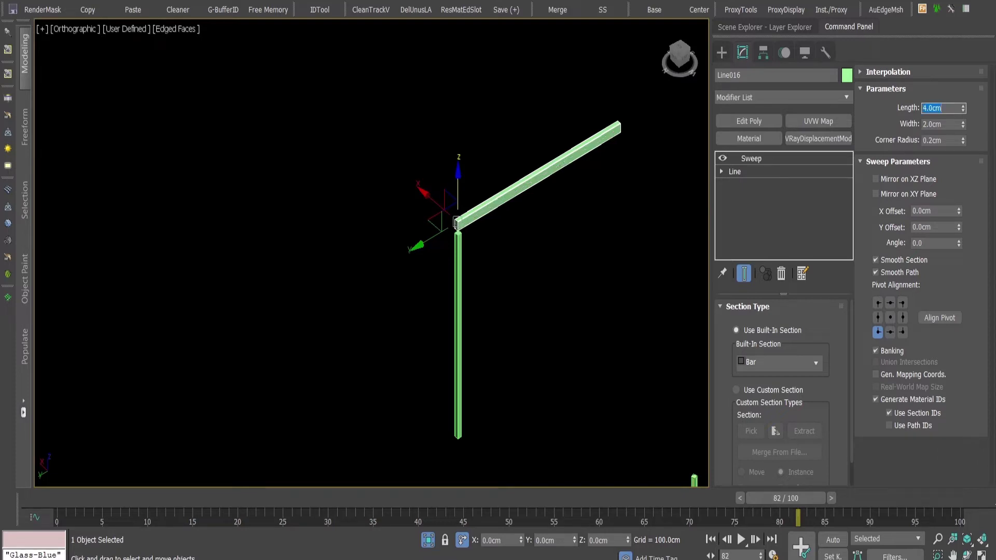
{"action": "type", "text": "2"}
{"action": "key", "text": "Return"}
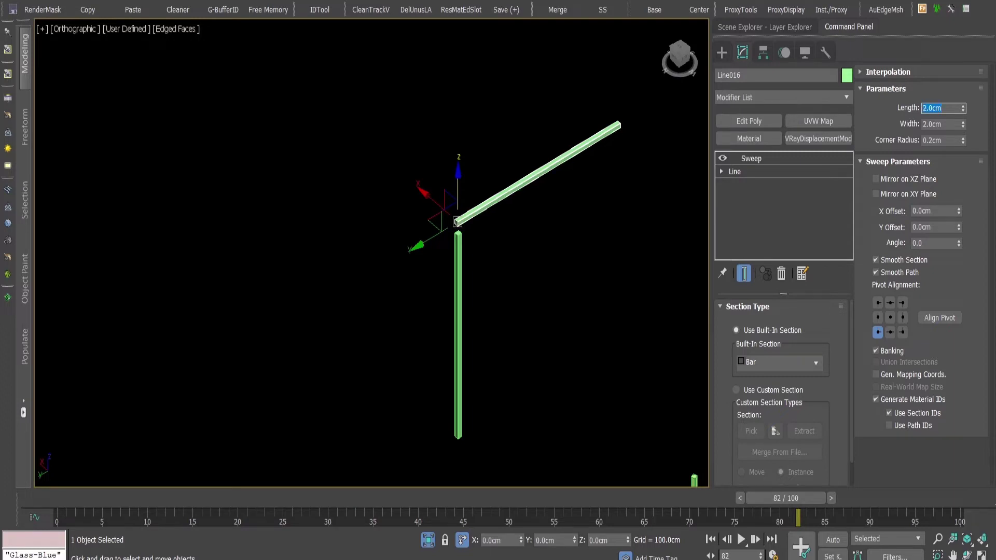
{"action": "key", "text": "Tab"}
{"action": "type", "text": "4"}
{"action": "key", "text": "Return"}
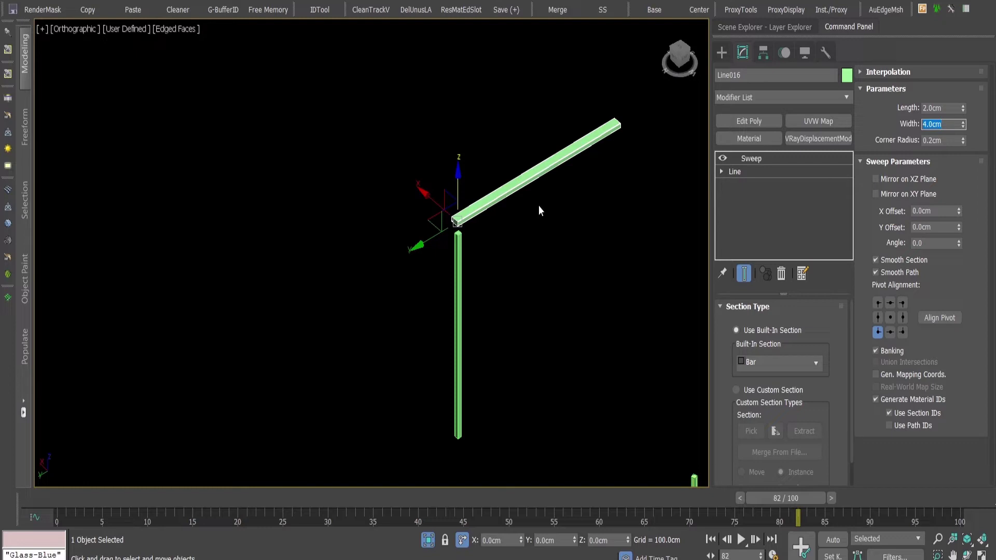
Step: At the bar's Line level, snap the far end vertex onto the start vertex along Y
{"action": "scroll", "coordinate": [462, 242], "scroll_direction": "up", "scroll_amount": 3}
{"action": "left_click", "coordinate": [758, 170]}
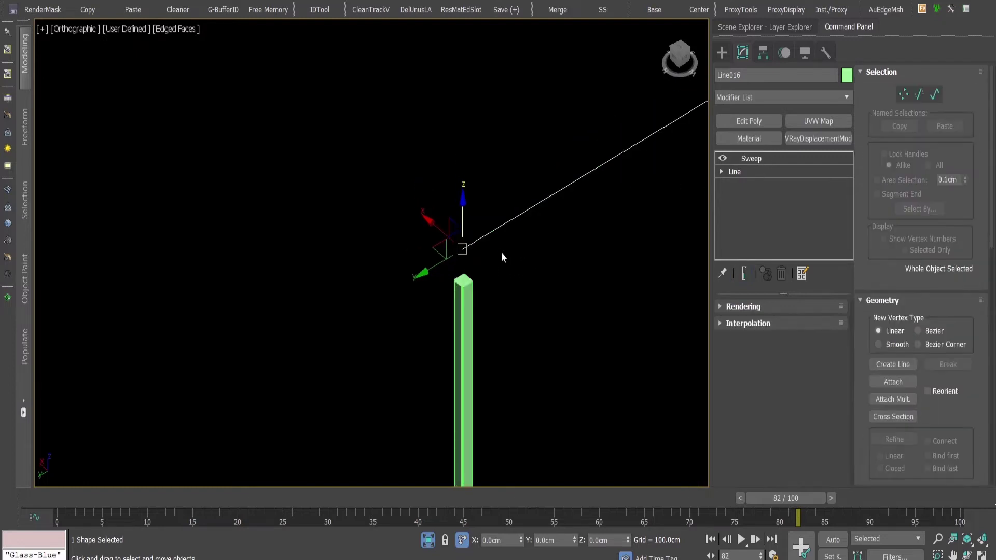
{"action": "middle_click_drag", "start_coordinate": [501, 254], "coordinate": [397, 303]}
{"action": "scroll", "coordinate": [389, 307], "scroll_direction": "down", "scroll_amount": 4}
{"action": "key", "text": "1"}
{"action": "left_click_drag", "start_coordinate": [514, 178], "coordinate": [580, 228]}
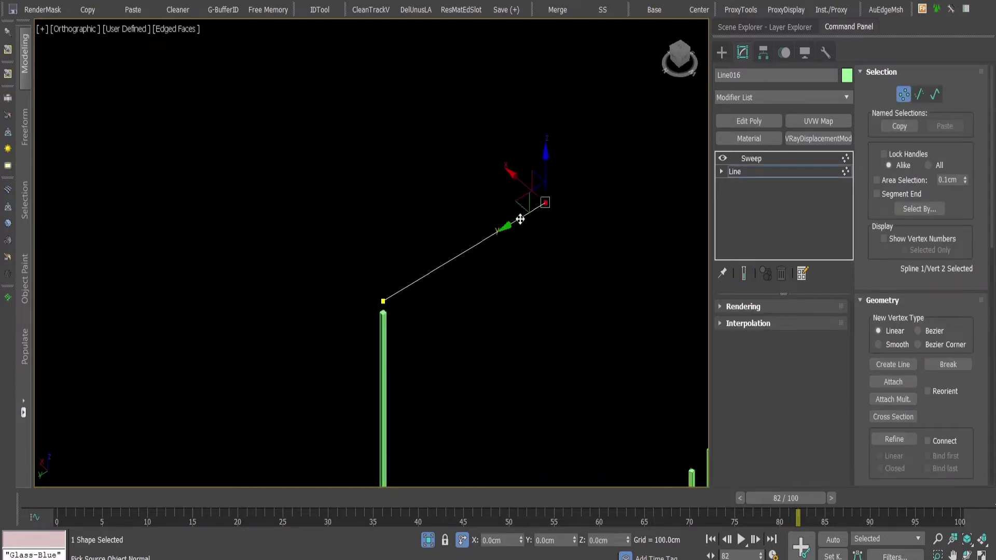
{"action": "left_click_drag", "start_coordinate": [520, 219], "coordinate": [383, 300]}
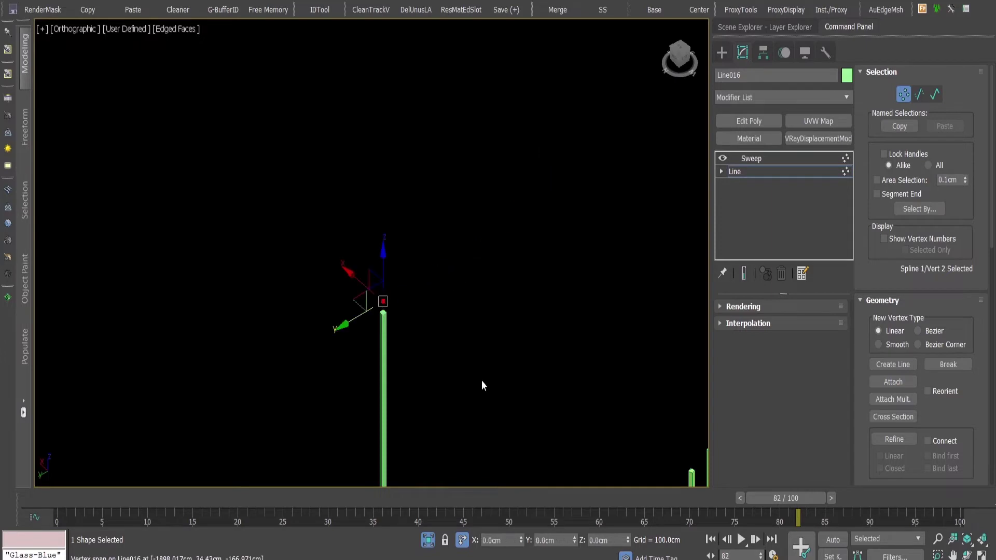
Step: Offset the end vertex a short distance along Y and return the short bar to its Sweep level
{"action": "double_click", "coordinate": [554, 539]}
{"action": "key", "text": "Return"}
{"action": "middle_click_drag", "start_coordinate": [359, 318], "coordinate": [378, 304]}
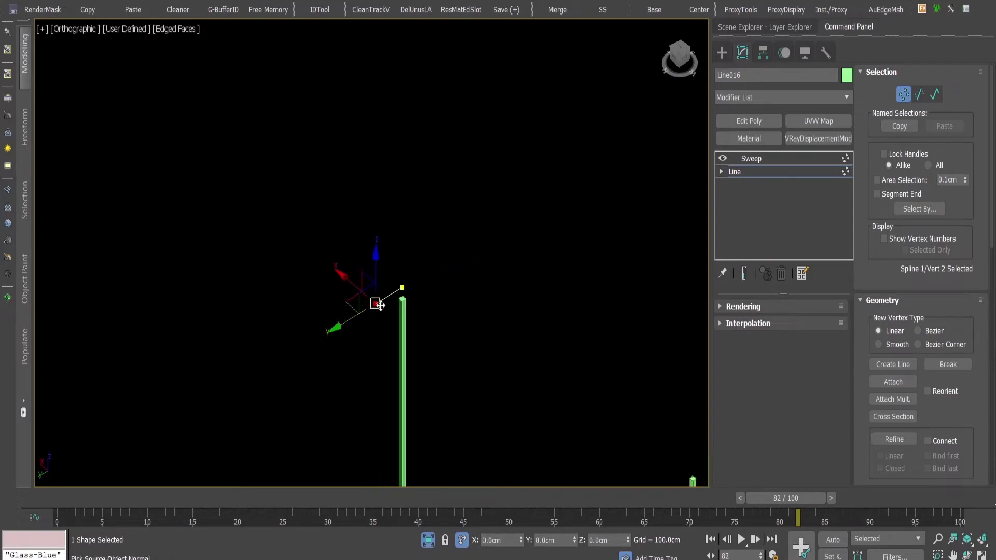
{"action": "scroll", "coordinate": [379, 305], "scroll_direction": "up", "scroll_amount": 5}
{"action": "left_click", "coordinate": [903, 94]}
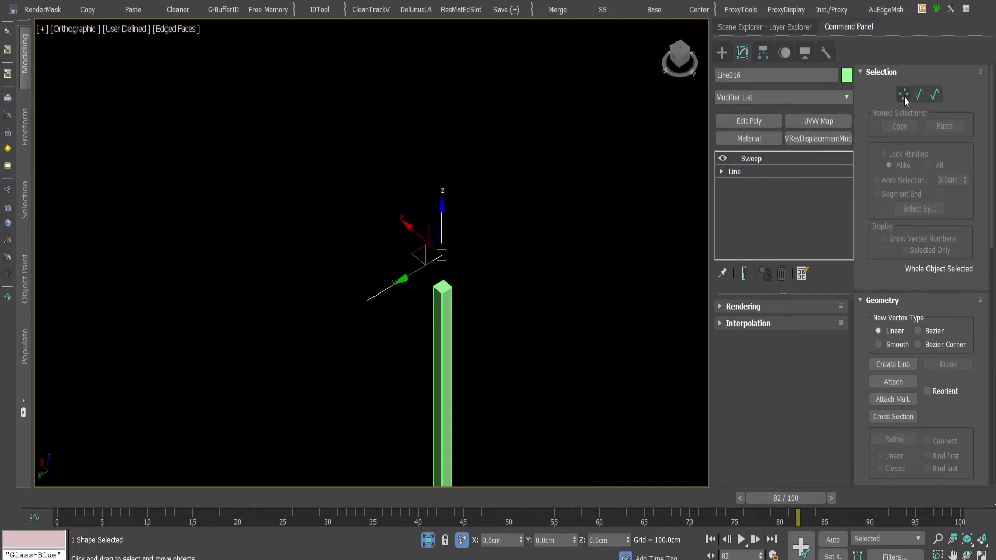
{"action": "left_click", "coordinate": [903, 94]}
{"action": "left_click", "coordinate": [902, 94]}
{"action": "left_click", "coordinate": [518, 275]}
{"action": "left_click", "coordinate": [415, 294]}
{"action": "left_click", "coordinate": [414, 294]}
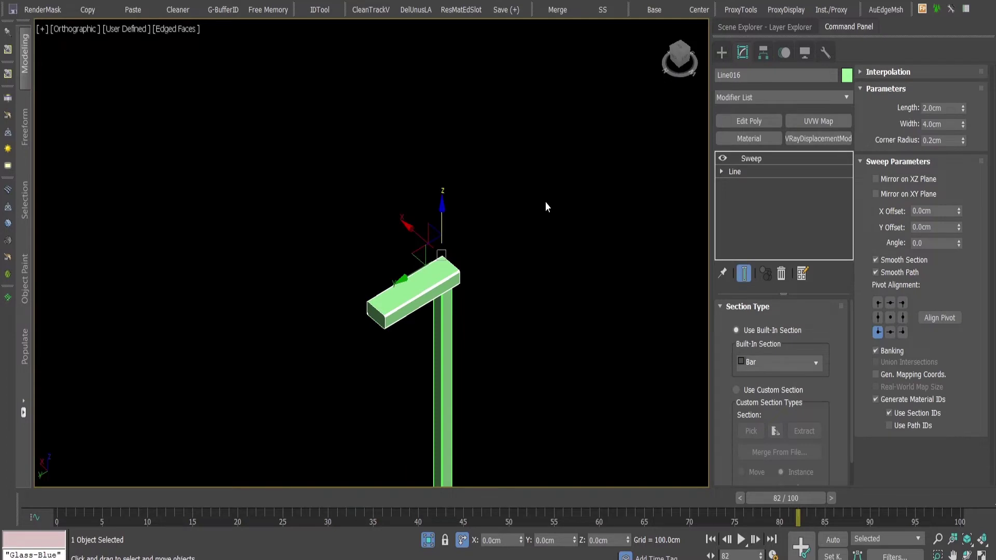
Step: Set the bar's pivot to its base centre and snap the bar onto the baluster's centre in Top view
{"action": "key", "text": "t"}
{"action": "scroll", "coordinate": [509, 229], "scroll_direction": "down", "scroll_amount": 5}
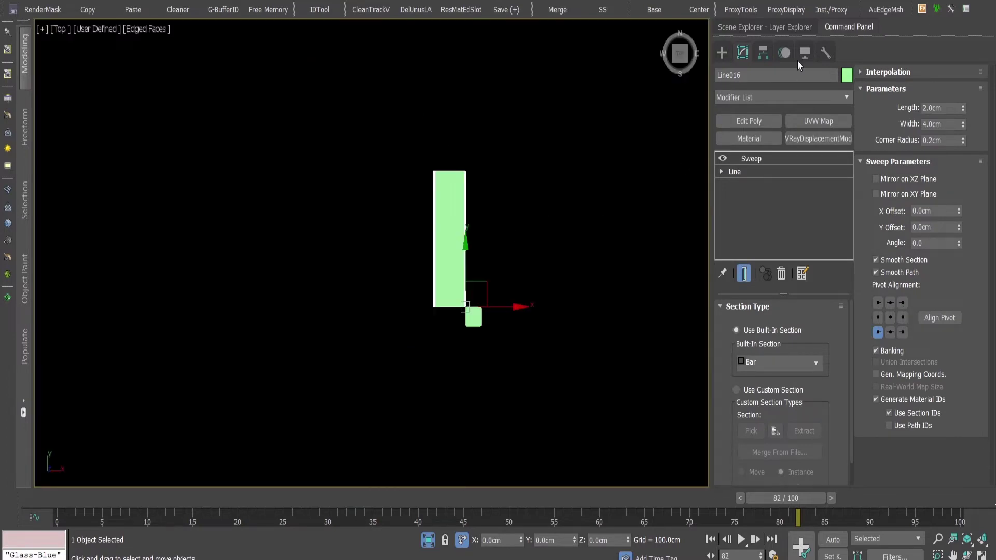
{"action": "left_click", "coordinate": [695, 10]}
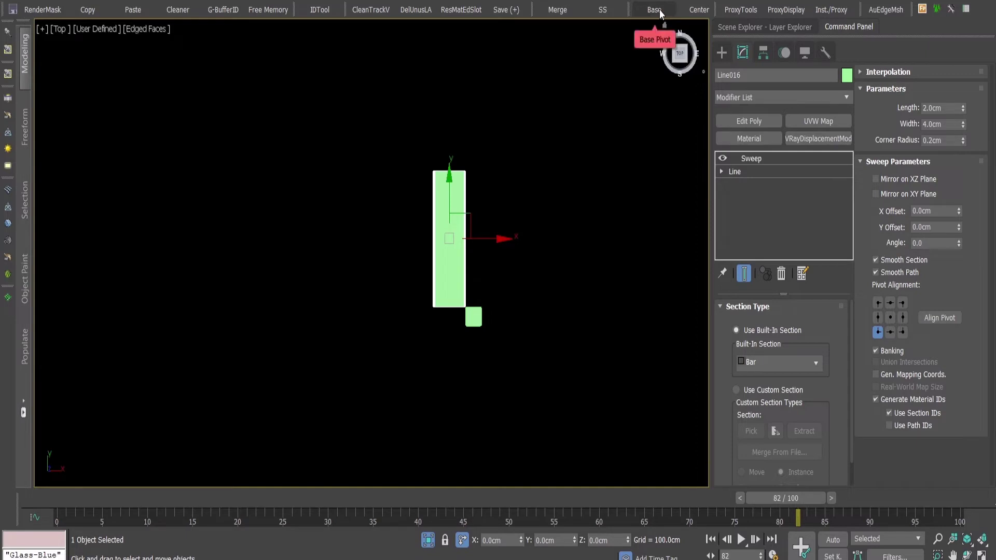
{"action": "left_click", "coordinate": [655, 9]}
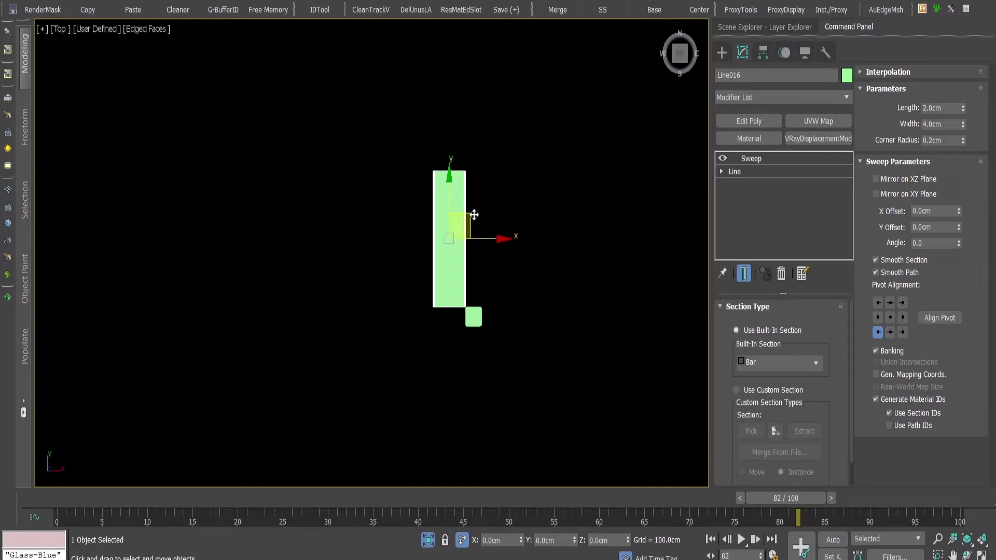
{"action": "key", "text": "F3"}
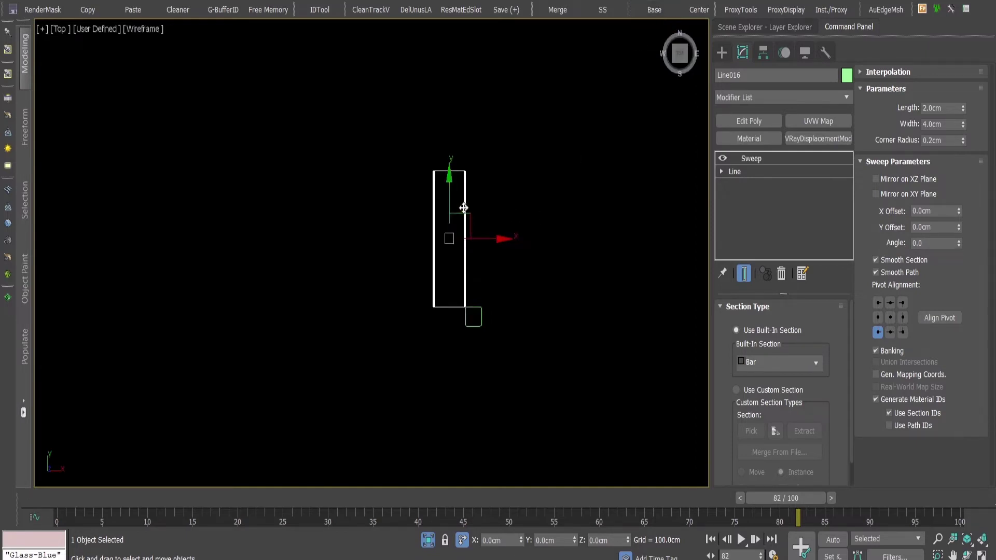
{"action": "left_click_drag", "start_coordinate": [451, 207], "coordinate": [474, 305]}
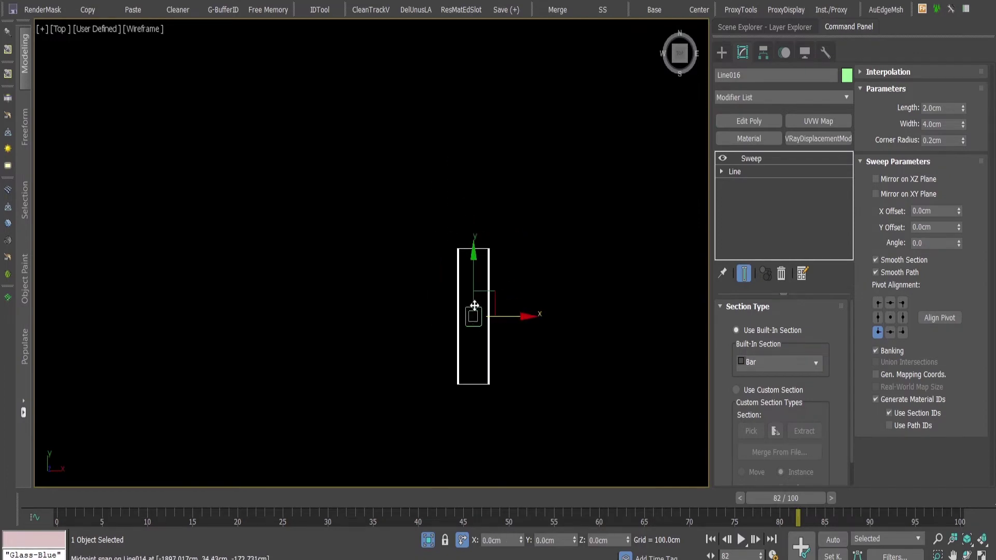
Step: Lower the bar along Z until its base snaps to the top of the baluster, and restore shaded display
{"action": "middle_click_drag", "start_coordinate": [451, 318], "coordinate": [439, 218], "text": "alt"}
{"action": "key", "text": "k"}
{"action": "key", "text": "z"}
{"action": "scroll", "coordinate": [439, 217], "scroll_direction": "down", "scroll_amount": 5}
{"action": "middle_click_drag", "start_coordinate": [530, 259], "coordinate": [537, 199]}
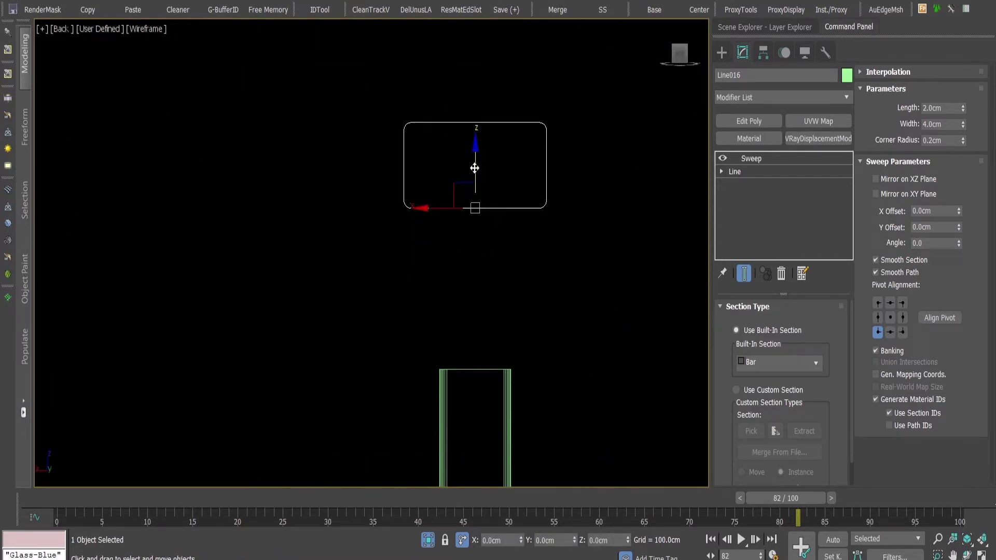
{"action": "left_click_drag", "start_coordinate": [474, 168], "coordinate": [472, 363]}
{"action": "scroll", "coordinate": [456, 362], "scroll_direction": "down", "scroll_amount": 5}
{"action": "middle_click_drag", "start_coordinate": [445, 349], "coordinate": [391, 388], "text": "alt"}
{"action": "scroll", "coordinate": [392, 272], "scroll_direction": "down", "scroll_amount": 5}
{"action": "middle_click_drag", "start_coordinate": [483, 355], "coordinate": [512, 335]}
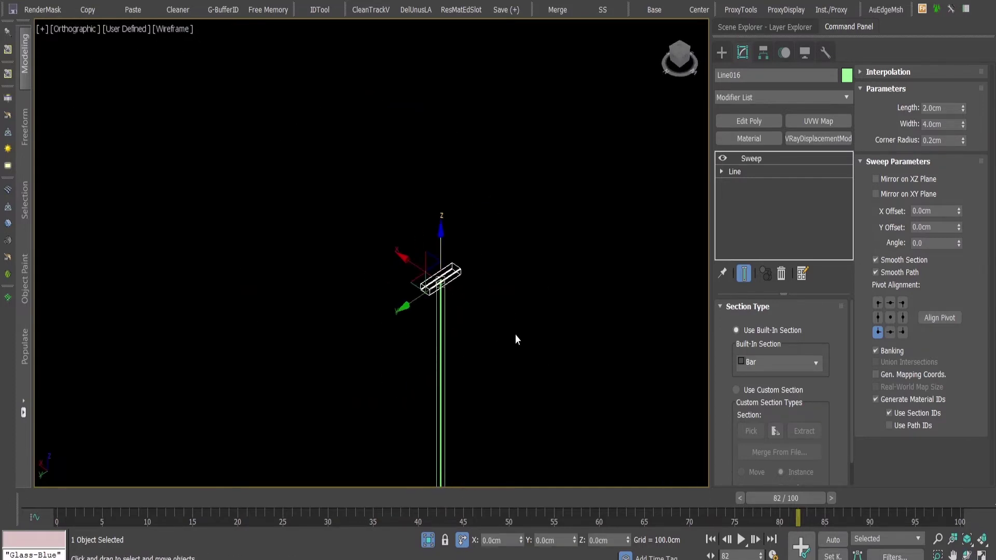
{"action": "left_click", "coordinate": [498, 368]}
{"action": "key", "text": "F3"}
Step: Add an Edit Poly modifier to the source baluster and attach the short top bar to it
{"action": "left_click_drag", "start_coordinate": [512, 390], "coordinate": [429, 407]}
{"action": "middle_click_drag", "start_coordinate": [607, 322], "coordinate": [622, 251]}
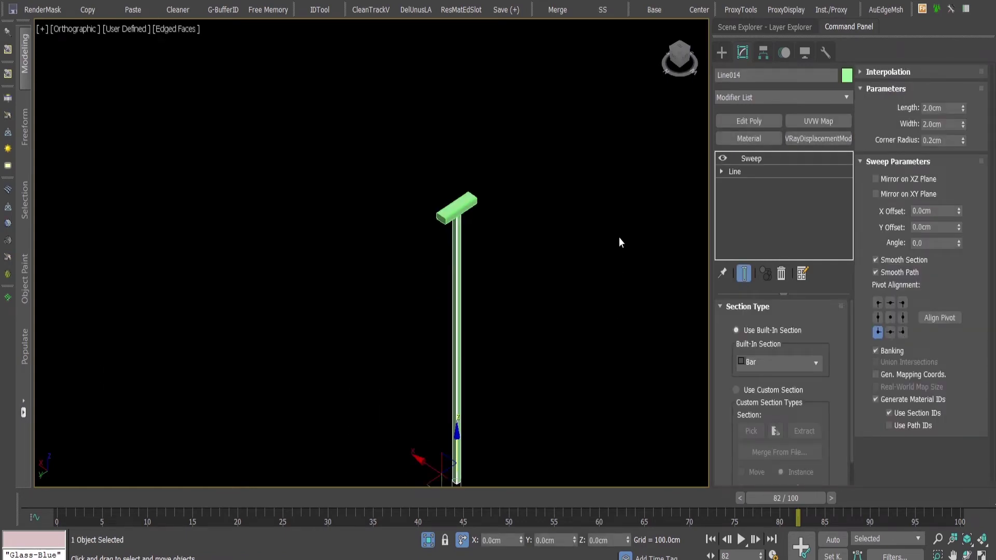
{"action": "scroll", "coordinate": [619, 242], "scroll_direction": "down", "scroll_amount": 2}
{"action": "left_click", "coordinate": [749, 121]}
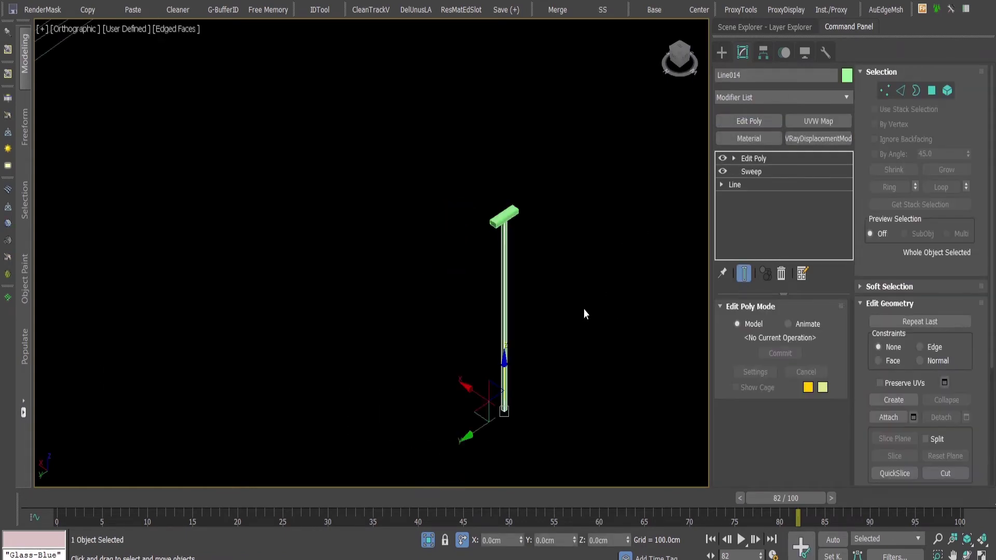
{"action": "right_click", "coordinate": [629, 238]}
{"action": "left_click", "coordinate": [583, 60]}
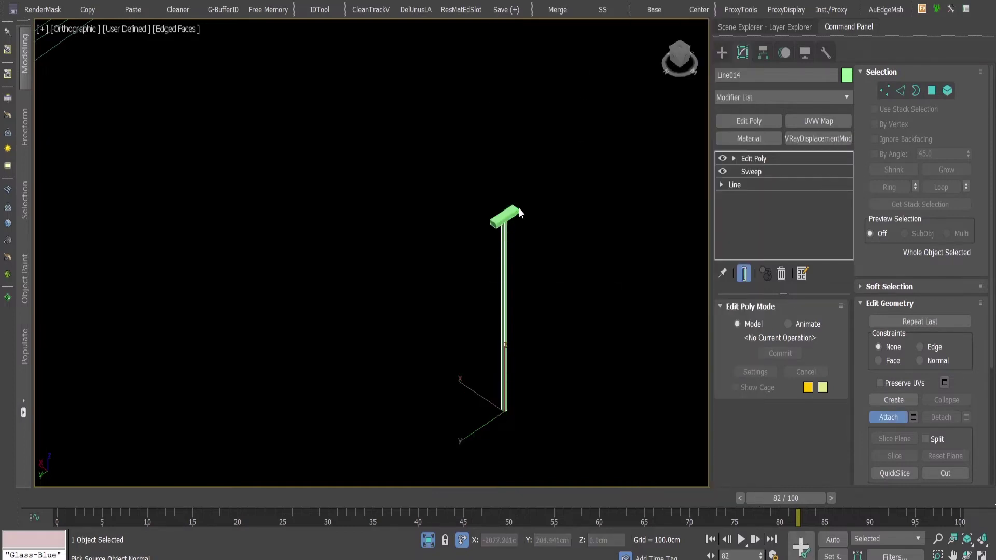
{"action": "middle_click_drag", "start_coordinate": [560, 237], "coordinate": [360, 171]}
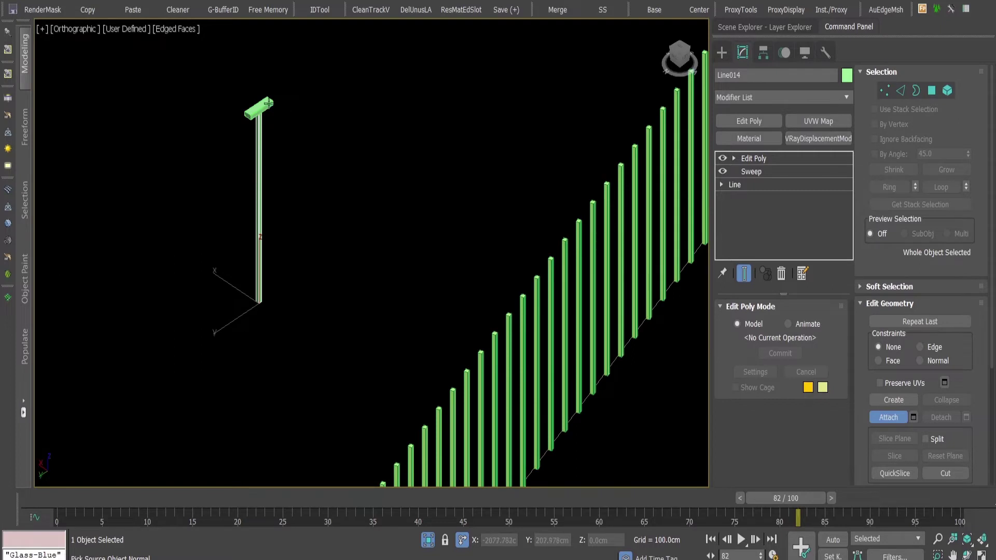
{"action": "left_click", "coordinate": [265, 105]}
{"action": "scroll", "coordinate": [498, 216], "scroll_direction": "down", "scroll_amount": 5}
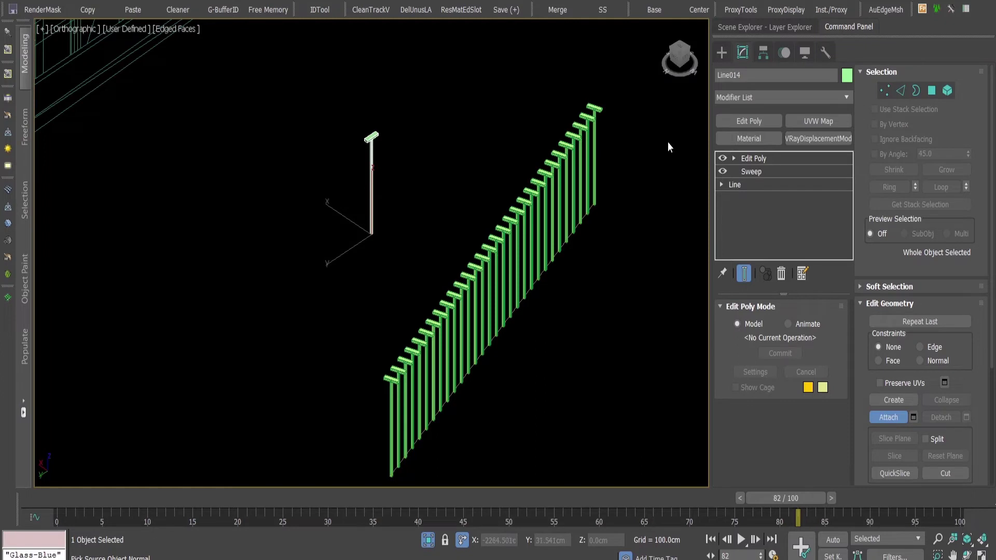
{"action": "scroll", "coordinate": [376, 129], "scroll_direction": "up", "scroll_amount": 5}
{"action": "scroll", "coordinate": [410, 139], "scroll_direction": "down", "scroll_amount": 3}
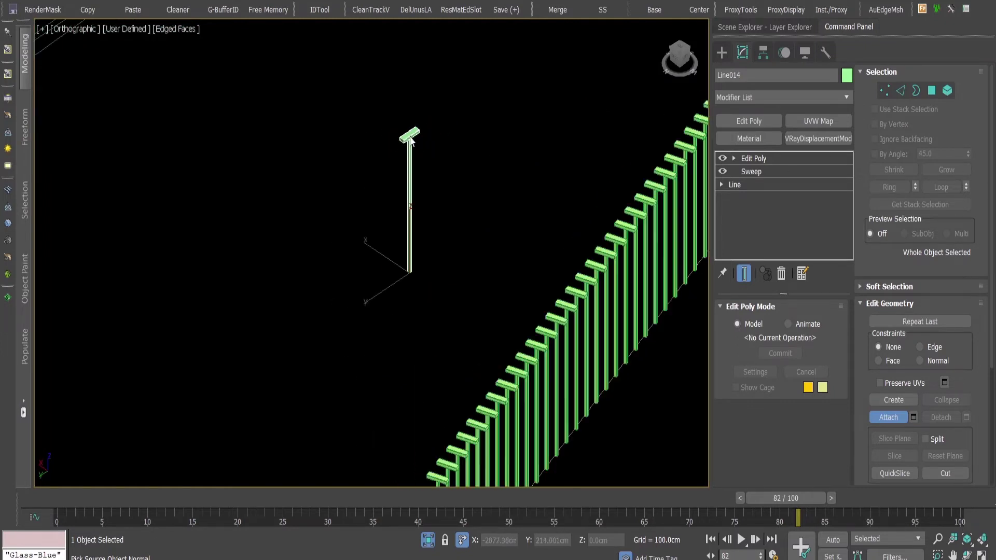
{"action": "right_click", "coordinate": [449, 271]}
{"action": "scroll", "coordinate": [377, 269], "scroll_direction": "up", "scroll_amount": 3}
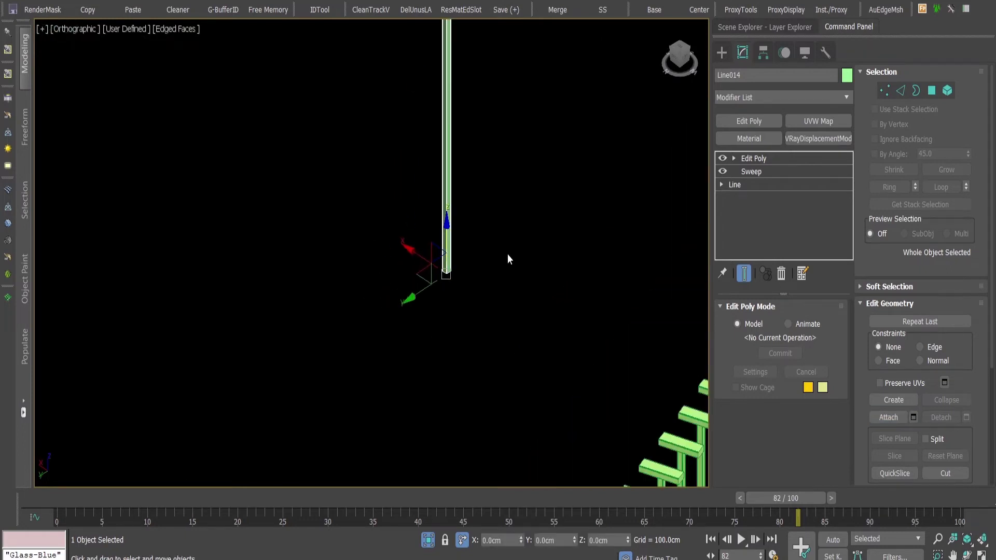
{"action": "key", "text": "Insert"}
{"action": "scroll", "coordinate": [462, 289], "scroll_direction": "down", "scroll_amount": 3}
{"action": "middle_click_drag", "start_coordinate": [459, 293], "coordinate": [425, 311]}
{"action": "left_click", "coordinate": [763, 53]}
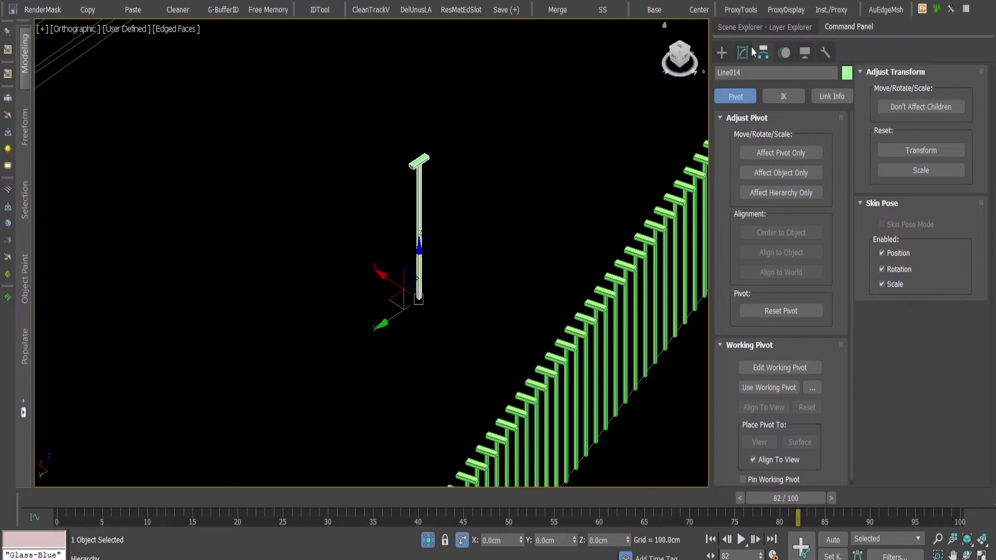
{"action": "left_click", "coordinate": [721, 54]}
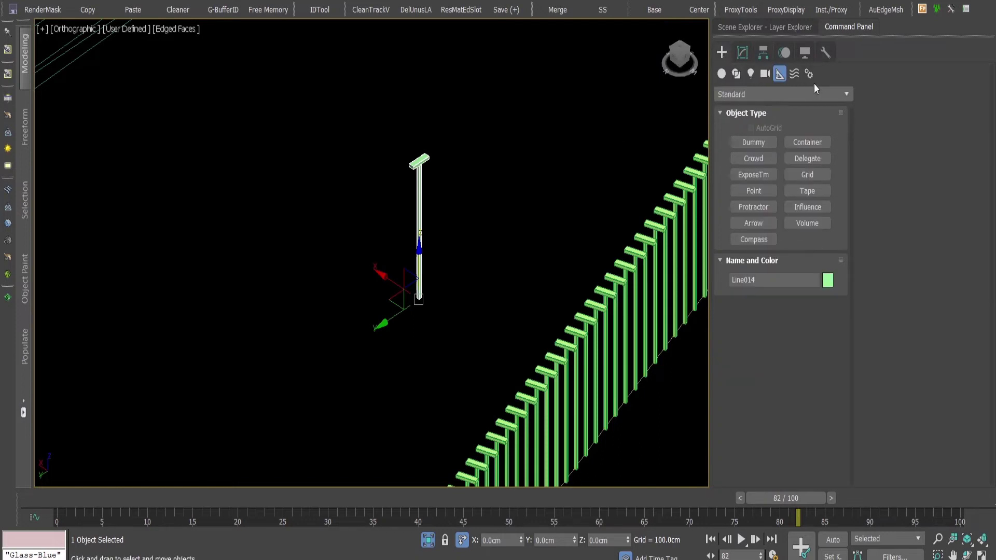
{"action": "left_click", "coordinate": [742, 52]}
Step: Select the top bar element of the source baluster in Edit Poly and rotate it 90 degrees about Z
{"action": "left_click", "coordinate": [787, 158]}
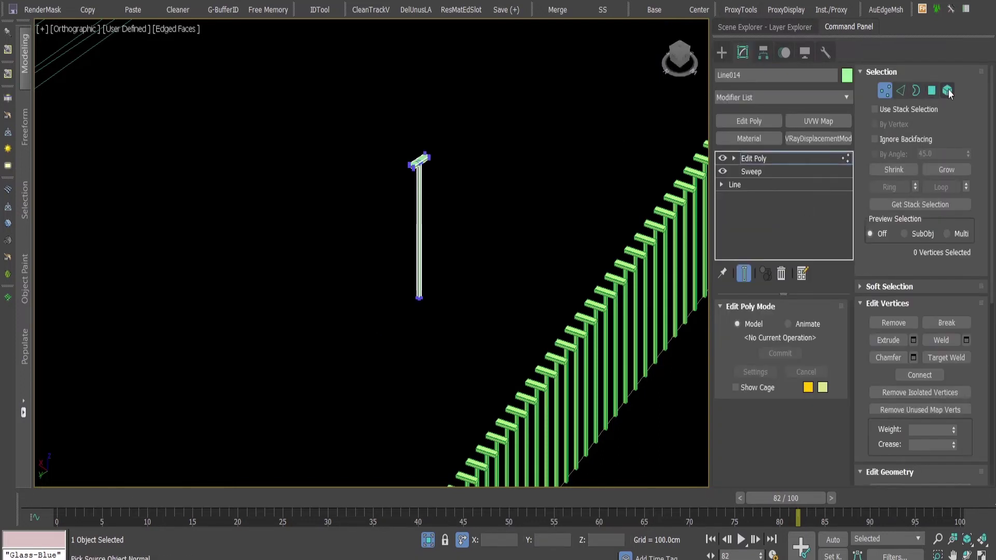
{"action": "left_click", "coordinate": [951, 90]}
{"action": "scroll", "coordinate": [394, 141], "scroll_direction": "up", "scroll_amount": 6}
{"action": "left_click_drag", "start_coordinate": [496, 158], "coordinate": [663, 338]}
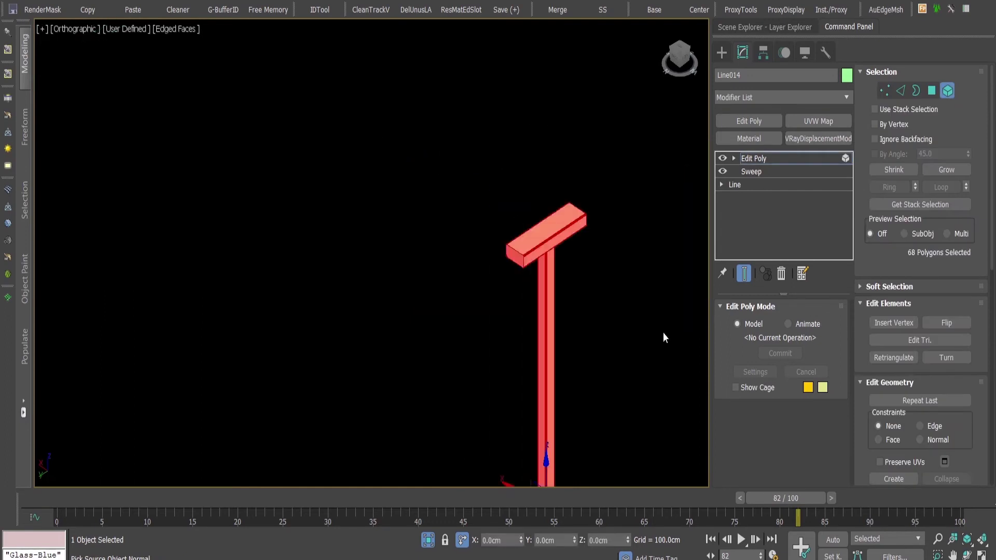
{"action": "left_click", "coordinate": [650, 248]}
{"action": "left_click", "coordinate": [570, 220]}
{"action": "key", "text": "t"}
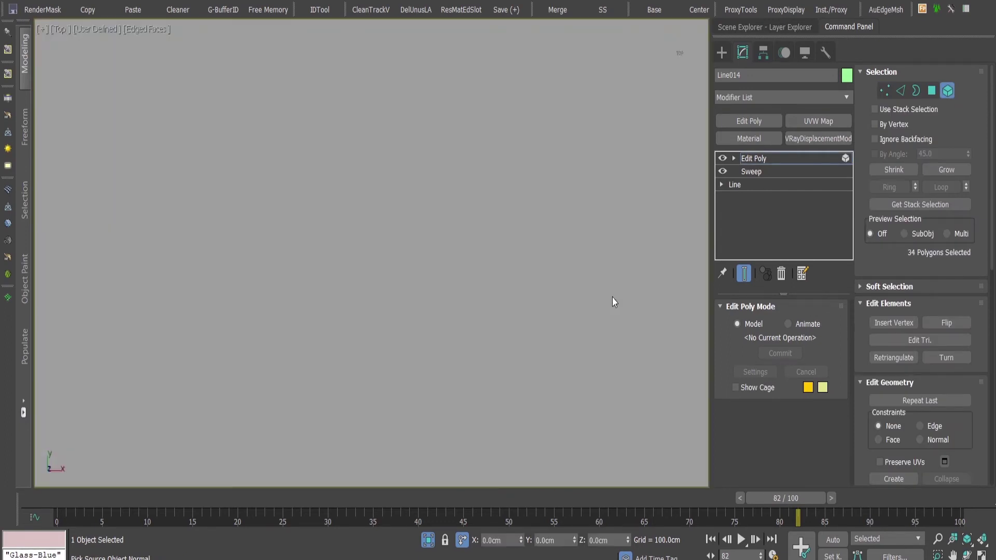
{"action": "key", "text": "z"}
{"action": "key", "text": "e"}
{"action": "left_click", "coordinate": [614, 539]}
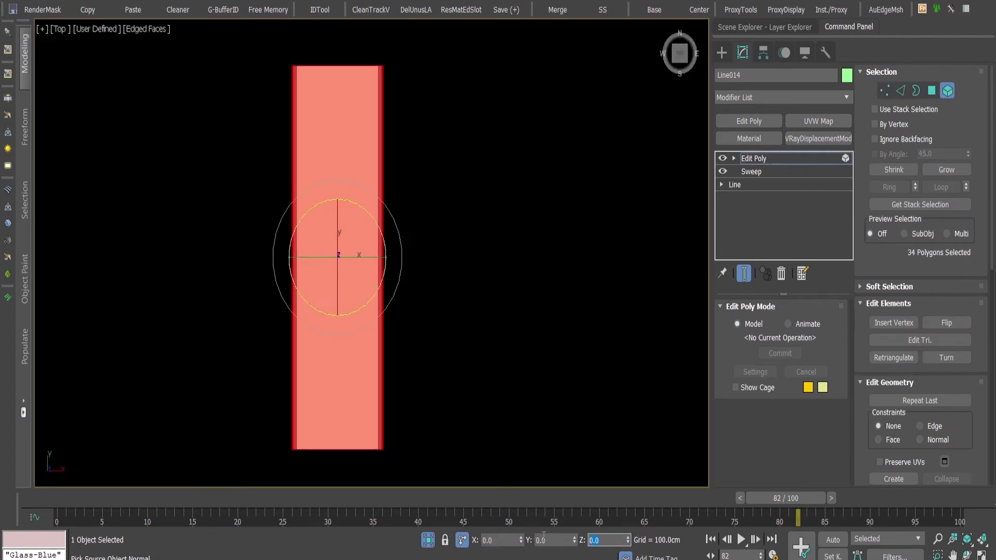
{"action": "type", "text": "90"}
{"action": "key", "text": "Return"}
Step: Compare the scattered railing with and without the top bar's rotation by undoing and restoring it
{"action": "scroll", "coordinate": [368, 311], "scroll_direction": "down", "scroll_amount": 6}
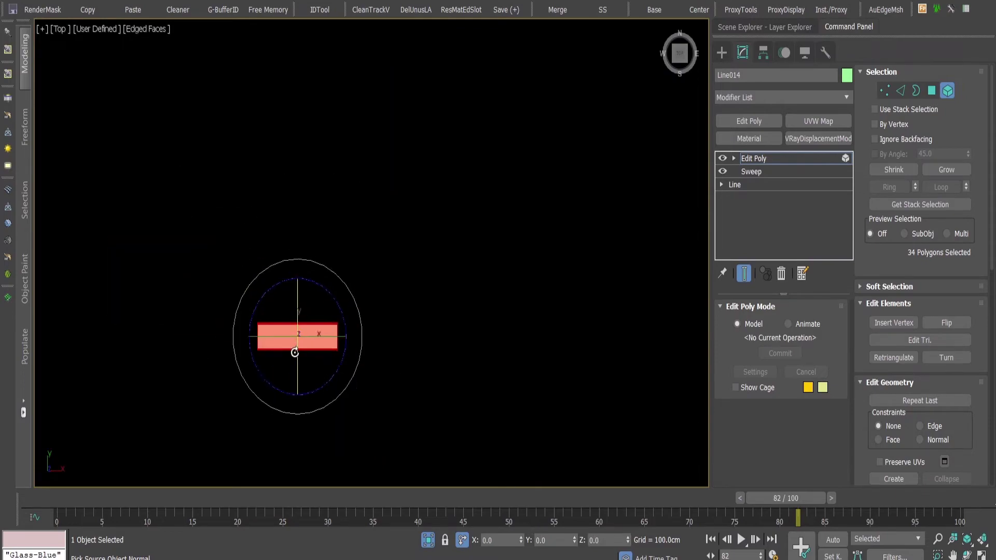
{"action": "scroll", "coordinate": [201, 289], "scroll_direction": "up", "scroll_amount": 5}
{"action": "middle_click_drag", "start_coordinate": [249, 282], "coordinate": [337, 254], "text": "alt"}
{"action": "scroll", "coordinate": [397, 243], "scroll_direction": "down", "scroll_amount": 5}
{"action": "middle_click_drag", "start_coordinate": [409, 245], "coordinate": [514, 199], "text": "alt"}
{"action": "scroll", "coordinate": [502, 312], "scroll_direction": "up", "scroll_amount": 8}
{"action": "middle_click_drag", "start_coordinate": [615, 320], "coordinate": [602, 293]}
{"action": "key", "text": "ctrl+z"}
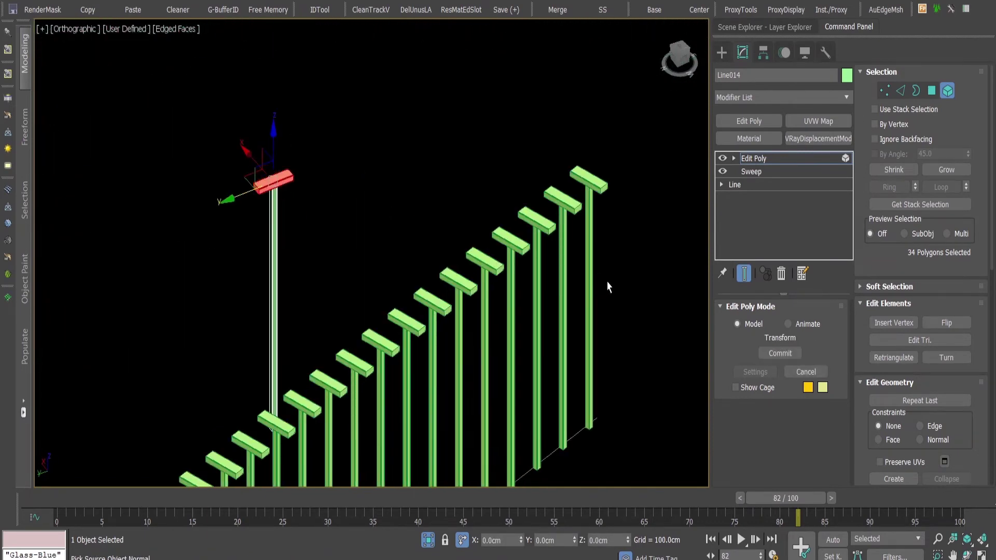
{"action": "key", "text": "ctrl+z"}
{"action": "middle_click_drag", "start_coordinate": [622, 314], "coordinate": [640, 216]}
{"action": "scroll", "coordinate": [639, 216], "scroll_direction": "down", "scroll_amount": 4}
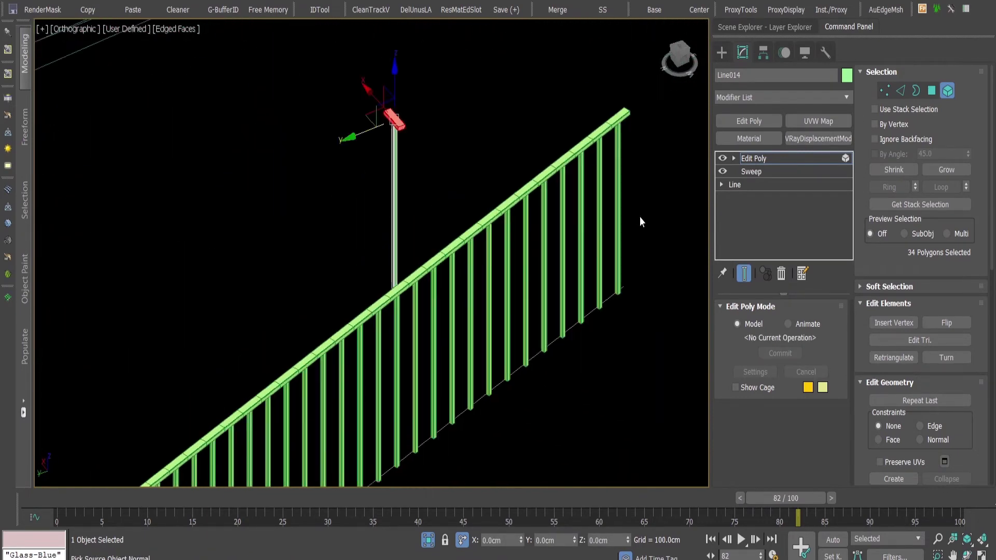
Step: Leave element editing on the source baluster and clear the selection
{"action": "middle_click_drag", "start_coordinate": [516, 312], "coordinate": [597, 243]}
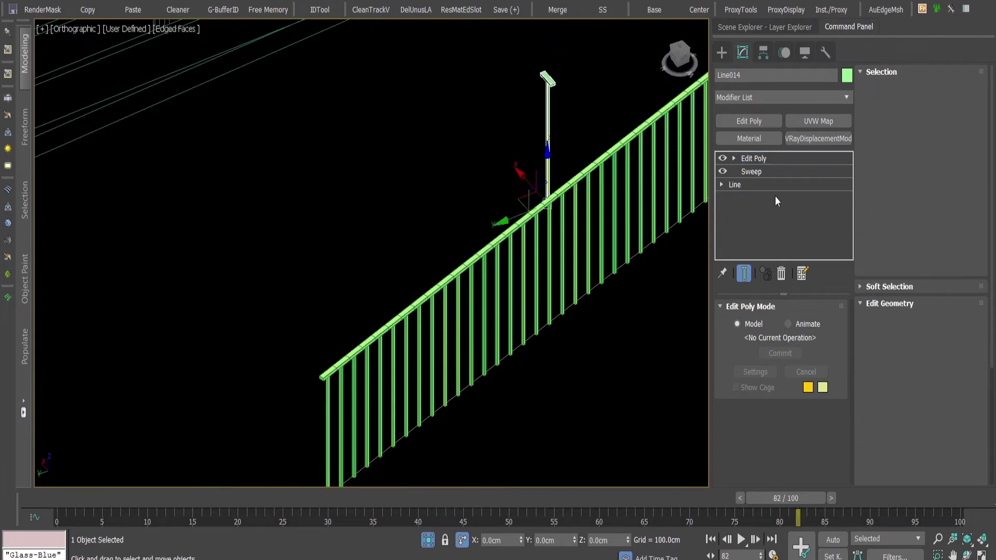
{"action": "scroll", "coordinate": [600, 344], "scroll_direction": "down", "scroll_amount": 2}
{"action": "left_click", "coordinate": [601, 334]}
{"action": "scroll", "coordinate": [450, 216], "scroll_direction": "down", "scroll_amount": 2}
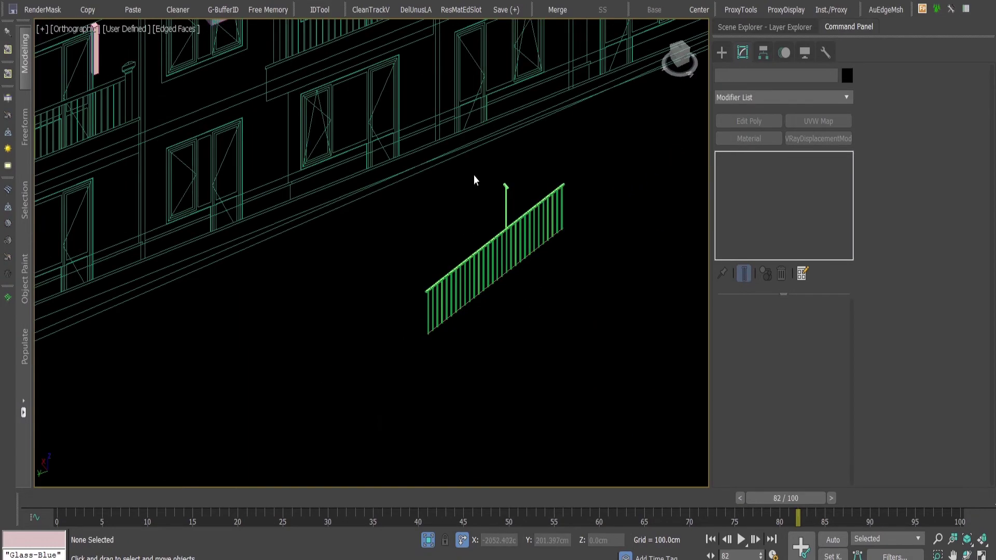
Step: Move the facade drawing group back along X, behind the balcony models, and deselect it
{"action": "middle_click_drag", "start_coordinate": [474, 176], "coordinate": [455, 265]}
{"action": "scroll", "coordinate": [455, 266], "scroll_direction": "down", "scroll_amount": 1}
{"action": "left_click_drag", "start_coordinate": [563, 260], "coordinate": [477, 339]}
{"action": "middle_click_drag", "start_coordinate": [482, 308], "coordinate": [525, 291], "text": "alt"}
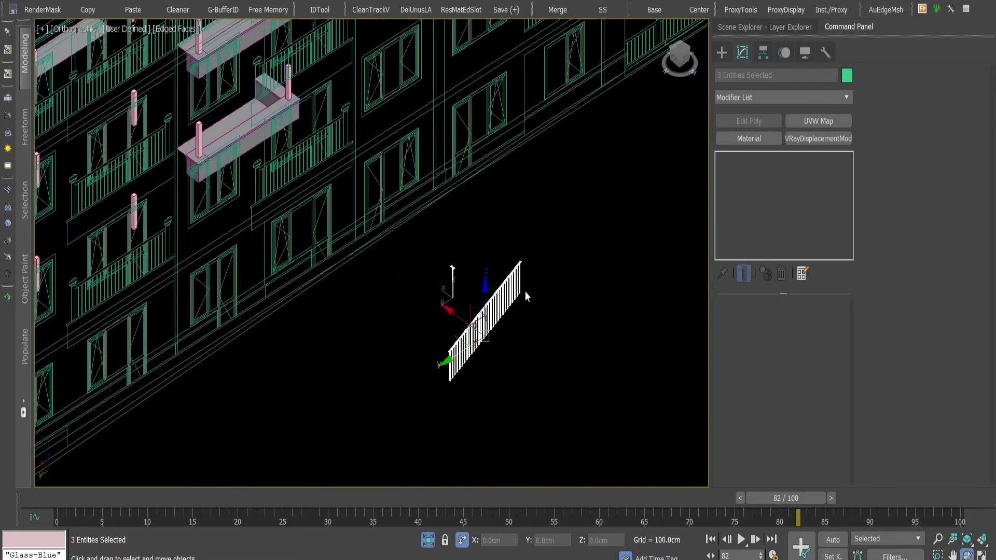
{"action": "left_click", "coordinate": [508, 202]}
{"action": "middle_click_drag", "start_coordinate": [512, 215], "coordinate": [590, 346]}
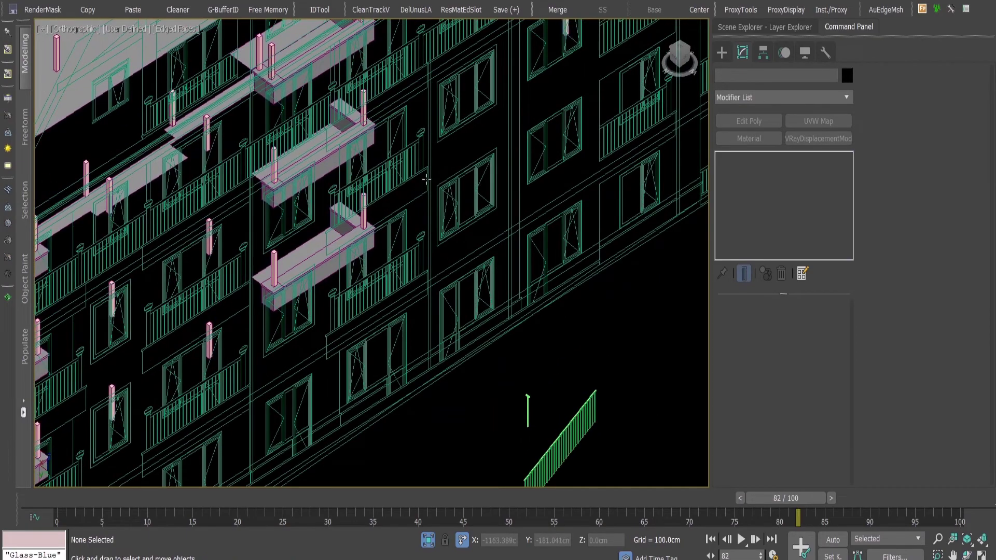
{"action": "left_click", "coordinate": [477, 322]}
{"action": "scroll", "coordinate": [478, 320], "scroll_direction": "down", "scroll_amount": 3}
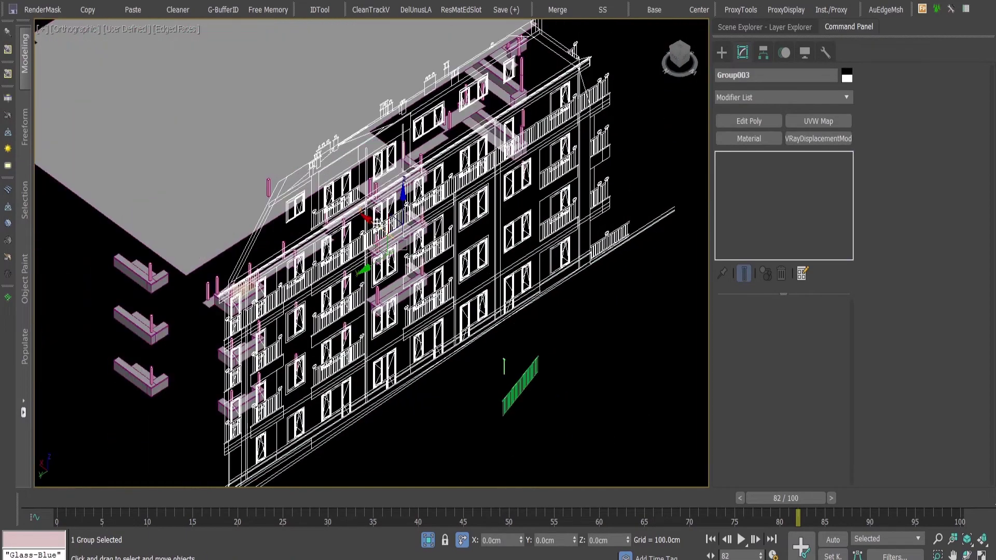
{"action": "left_click_drag", "start_coordinate": [374, 222], "coordinate": [284, 153]}
{"action": "left_click", "coordinate": [452, 301]}
Step: Draw a straight line on the lowest balcony's ledge, snapped between the facing base edges of its two posts
{"action": "key", "text": "l"}
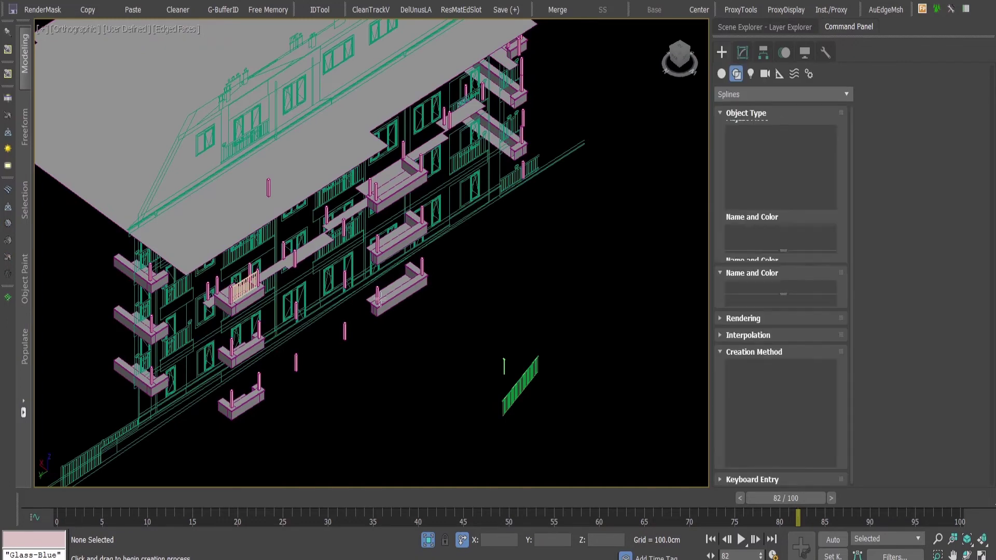
{"action": "scroll", "coordinate": [391, 300], "scroll_direction": "up", "scroll_amount": 6}
{"action": "scroll", "coordinate": [391, 300], "scroll_direction": "up", "scroll_amount": 3}
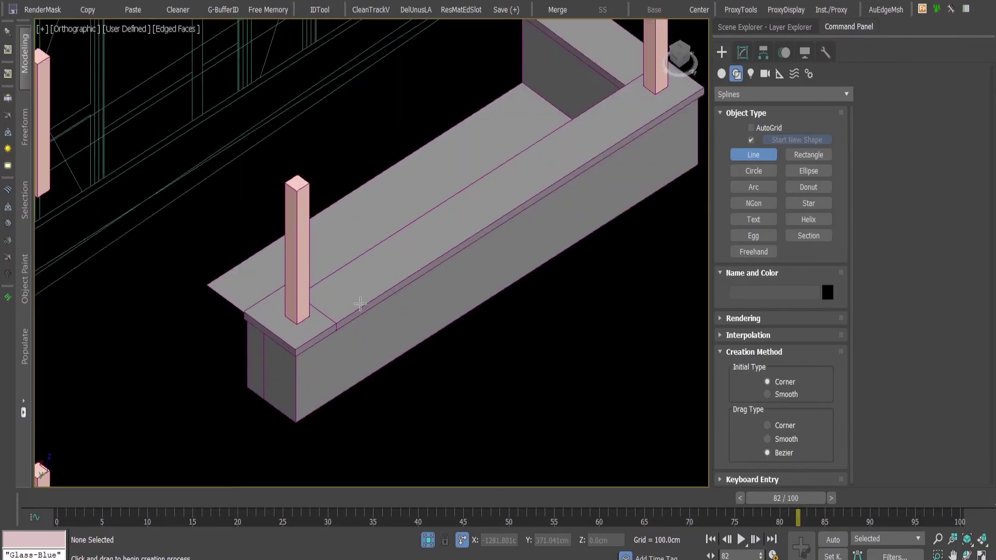
{"action": "left_click", "coordinate": [310, 316]}
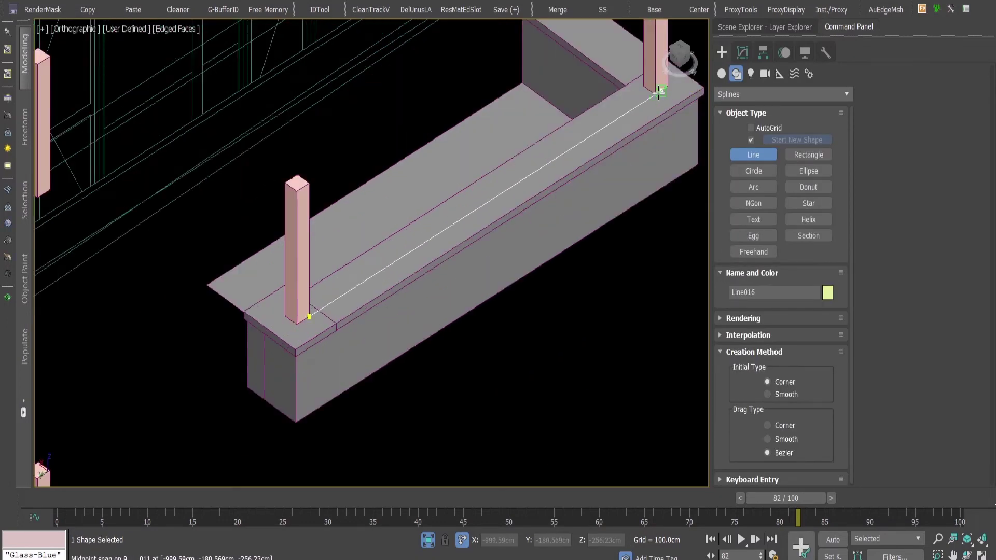
{"action": "left_click", "coordinate": [662, 91]}
{"action": "middle_click_drag", "start_coordinate": [659, 142], "coordinate": [603, 222]}
{"action": "left_click", "coordinate": [599, 175]}
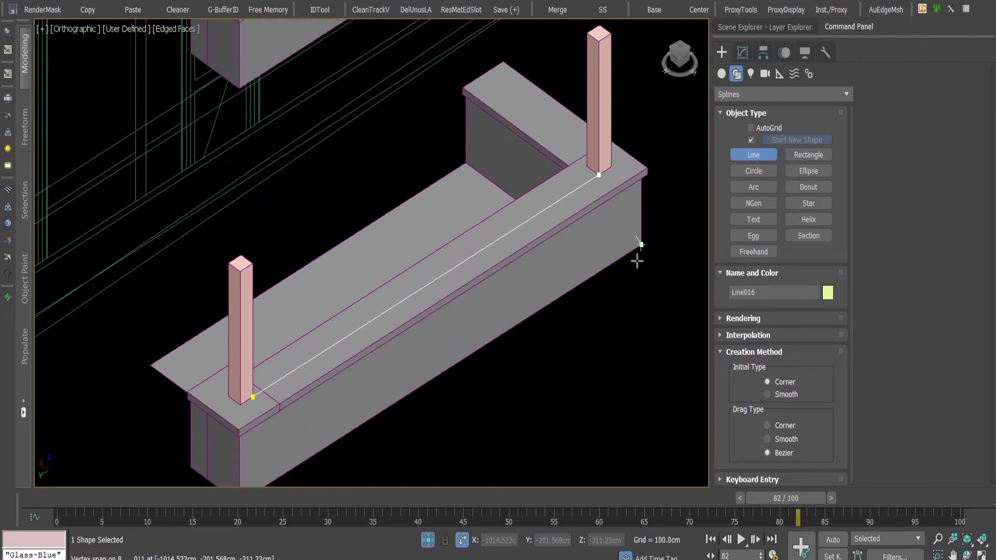
{"action": "right_click", "coordinate": [636, 261]}
{"action": "scroll", "coordinate": [485, 290], "scroll_direction": "down", "scroll_amount": 3}
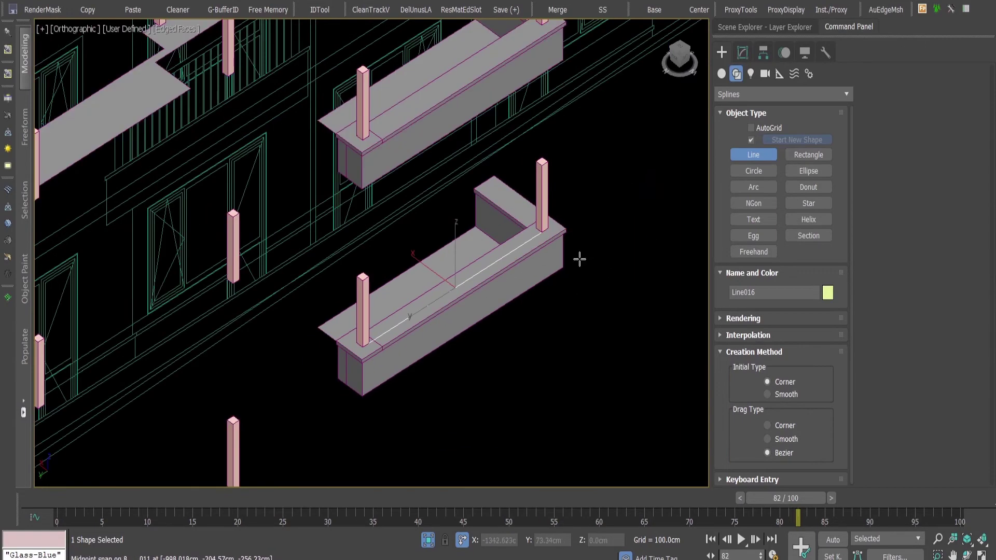
{"action": "right_click", "coordinate": [604, 269]}
Step: Attach the new balcony line to the path line that drives the scattered test railing
{"action": "scroll", "coordinate": [560, 355], "scroll_direction": "down", "scroll_amount": 5}
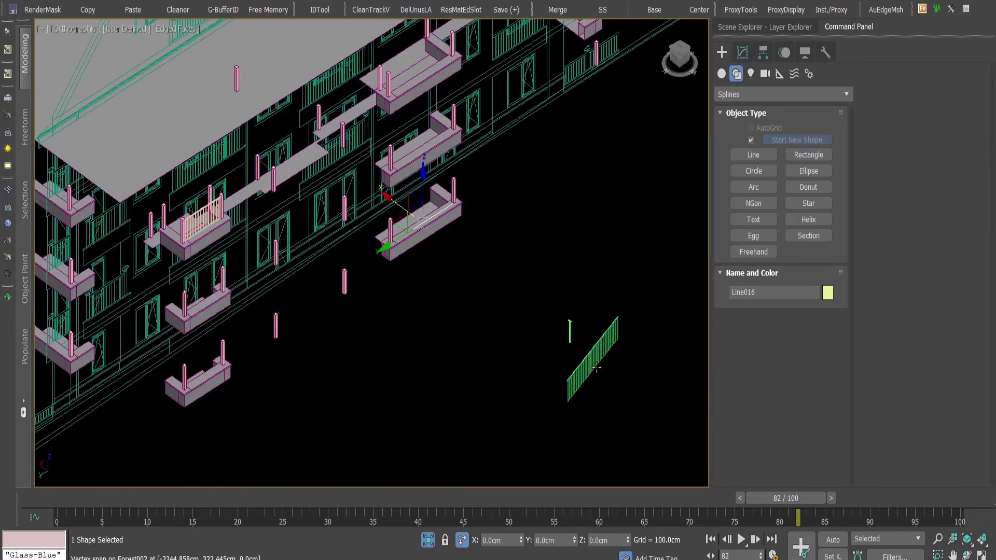
{"action": "scroll", "coordinate": [596, 369], "scroll_direction": "up", "scroll_amount": 4}
{"action": "left_click", "coordinate": [603, 398]}
{"action": "scroll", "coordinate": [605, 399], "scroll_direction": "down", "scroll_amount": 3}
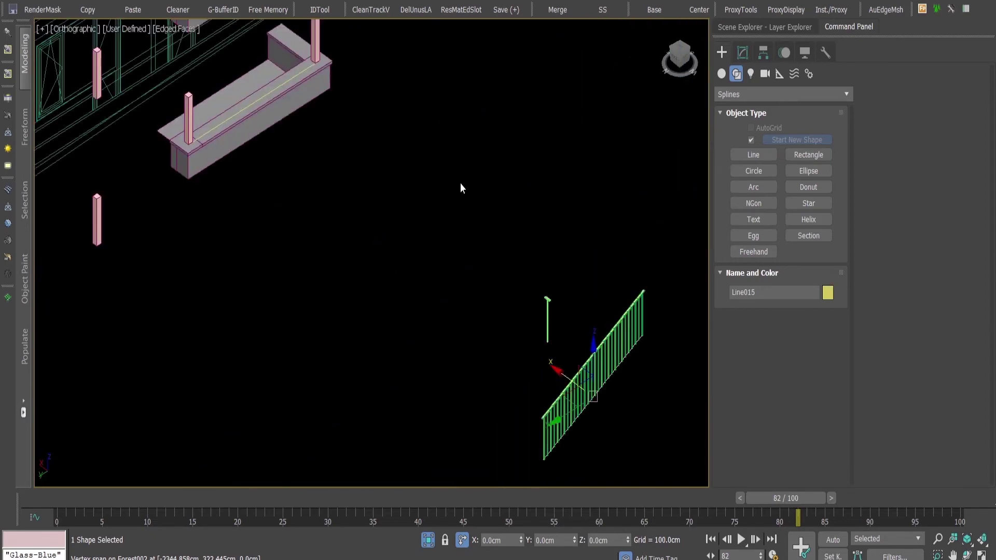
{"action": "middle_click_drag", "start_coordinate": [383, 111], "coordinate": [460, 200]}
{"action": "right_click", "coordinate": [453, 191]}
{"action": "left_click", "coordinate": [418, 232]}
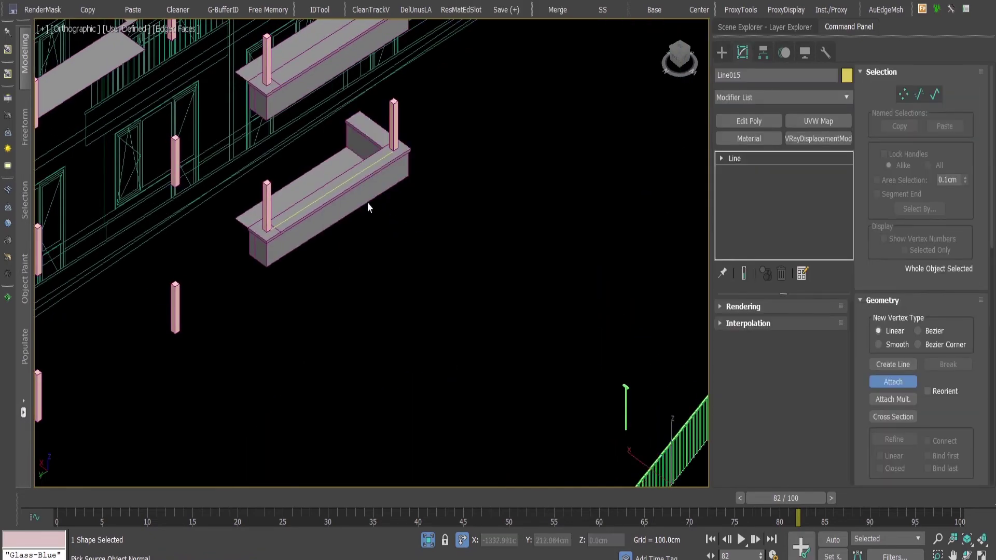
{"action": "left_click", "coordinate": [351, 180]}
{"action": "scroll", "coordinate": [491, 155], "scroll_direction": "up", "scroll_amount": 2}
{"action": "right_click", "coordinate": [539, 245]}
Step: Select the path's segment between the two balcony posts and shift it slightly along X across the ledge
{"action": "scroll", "coordinate": [519, 241], "scroll_direction": "up", "scroll_amount": 3}
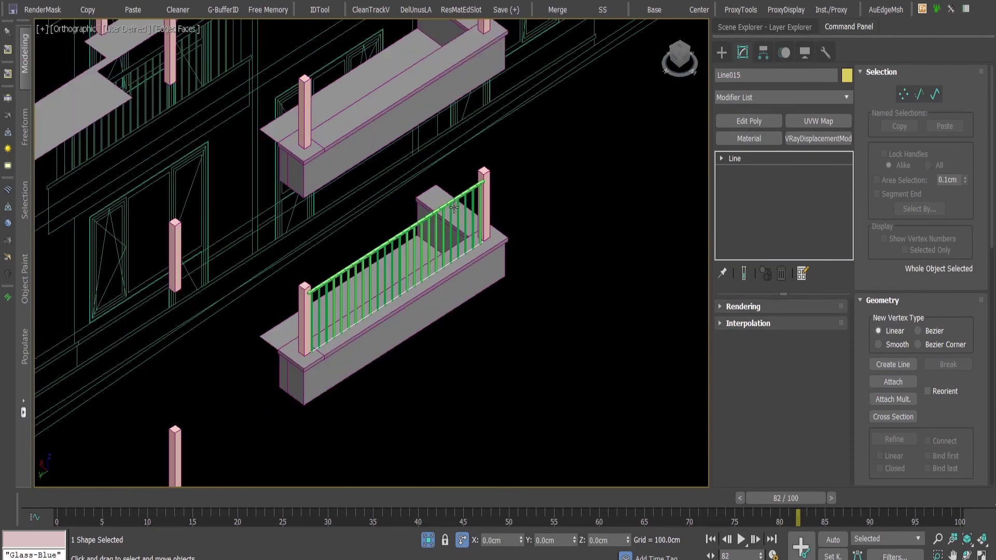
{"action": "middle_click_drag", "start_coordinate": [481, 236], "coordinate": [511, 171]}
{"action": "middle_click_drag", "start_coordinate": [515, 335], "coordinate": [595, 282]}
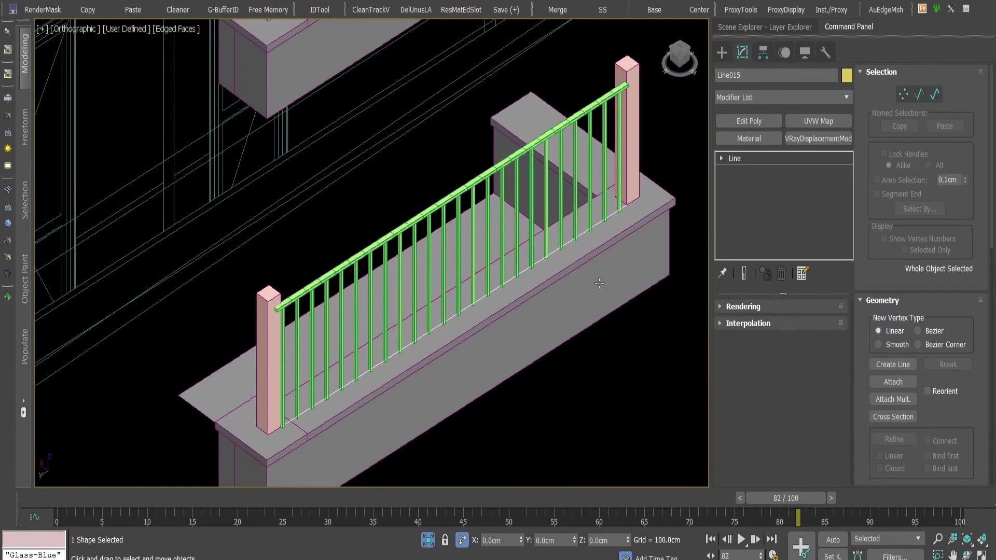
{"action": "key", "text": "2"}
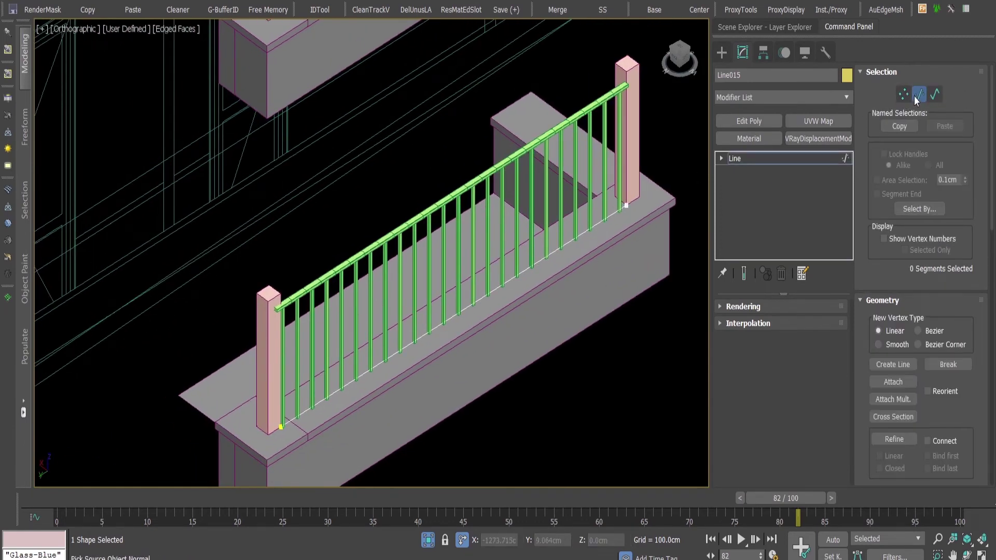
{"action": "left_click", "coordinate": [537, 262]}
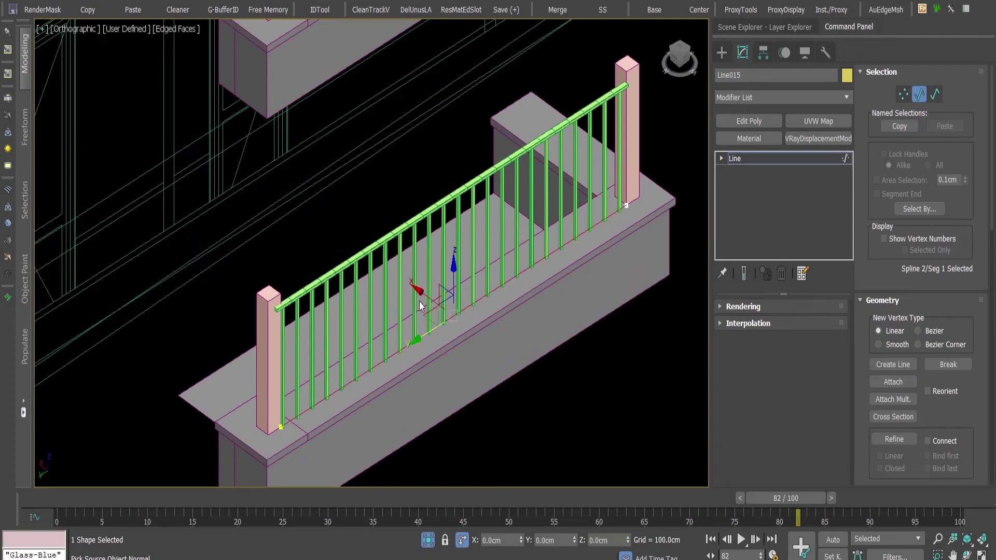
{"action": "left_click_drag", "start_coordinate": [428, 291], "coordinate": [422, 291]}
{"action": "middle_click_drag", "start_coordinate": [422, 291], "coordinate": [309, 301], "text": "alt"}
Step: Move the balcony path's first vertex slightly along Y, away from the adjacent post
{"action": "key", "text": "1"}
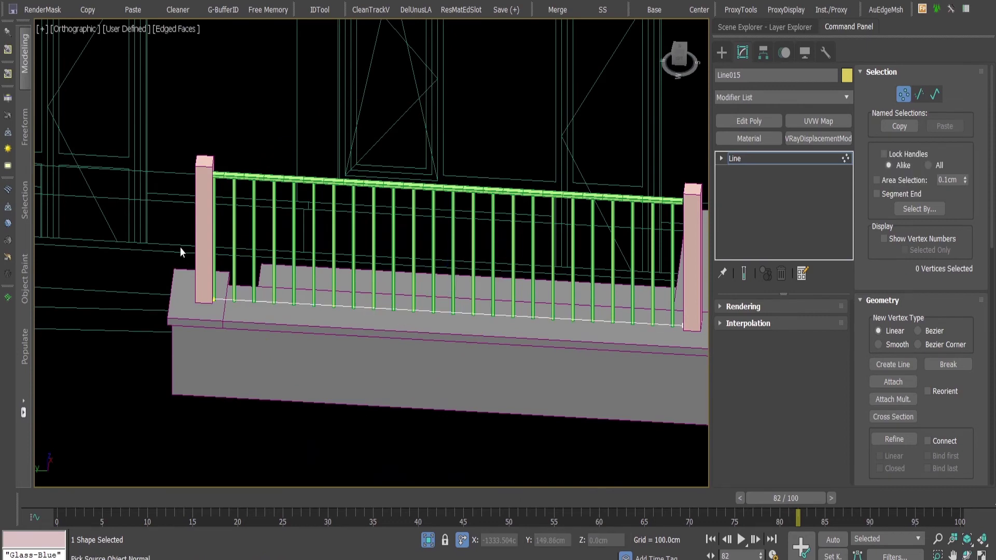
{"action": "scroll", "coordinate": [212, 220], "scroll_direction": "up", "scroll_amount": 4}
{"action": "left_click_drag", "start_coordinate": [175, 306], "coordinate": [234, 401]}
{"action": "left_click_drag", "start_coordinate": [186, 377], "coordinate": [201, 383]}
{"action": "scroll", "coordinate": [207, 353], "scroll_direction": "down", "scroll_amount": 6}
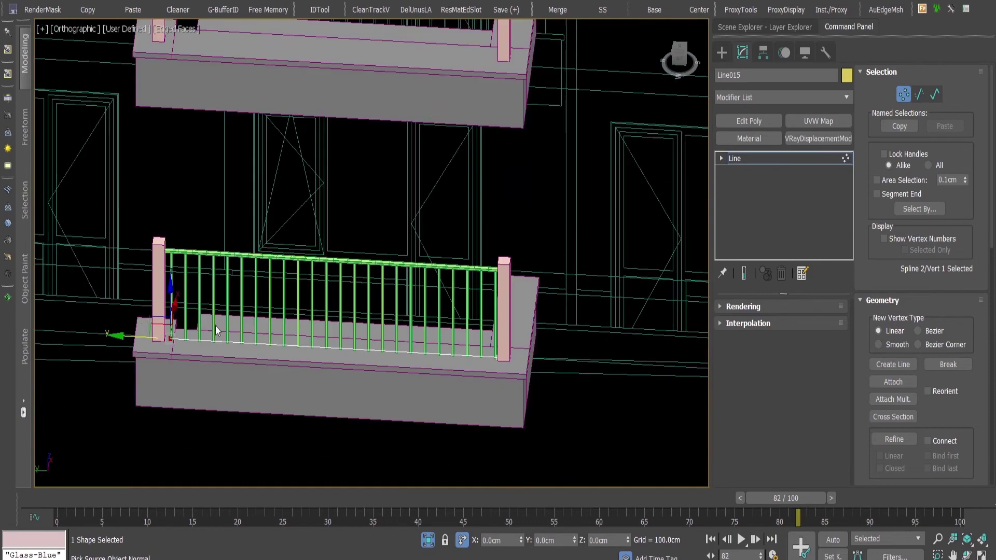
Step: Move the balcony path's other end vertex slightly along Y toward its post, finish vertex editing and deselect the line
{"action": "middle_click_drag", "start_coordinate": [216, 331], "coordinate": [345, 332], "text": "alt"}
{"action": "scroll", "coordinate": [436, 233], "scroll_direction": "up", "scroll_amount": 4}
{"action": "left_click_drag", "start_coordinate": [479, 283], "coordinate": [524, 266]}
{"action": "scroll", "coordinate": [525, 267], "scroll_direction": "up", "scroll_amount": 4}
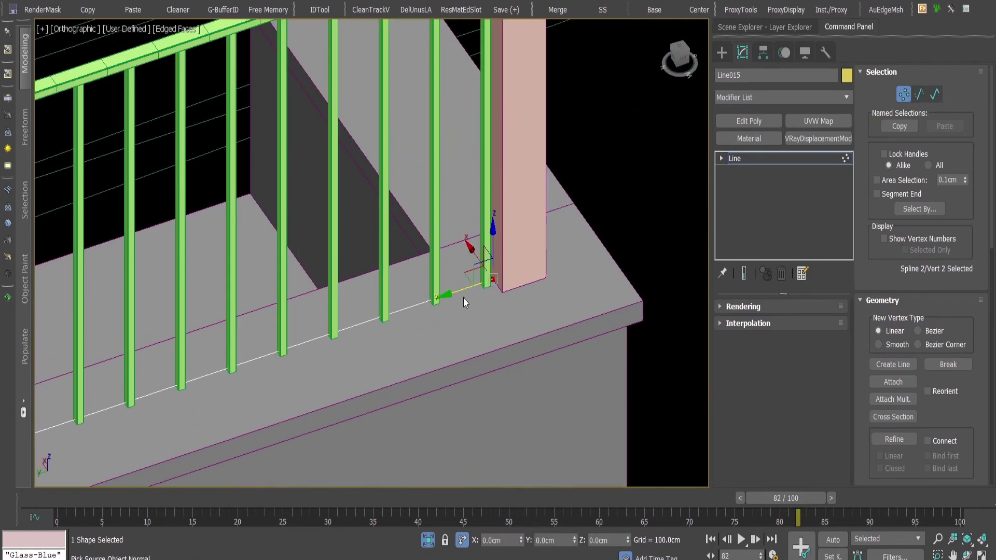
{"action": "left_click_drag", "start_coordinate": [461, 289], "coordinate": [483, 287]}
{"action": "scroll", "coordinate": [456, 229], "scroll_direction": "down", "scroll_amount": 4}
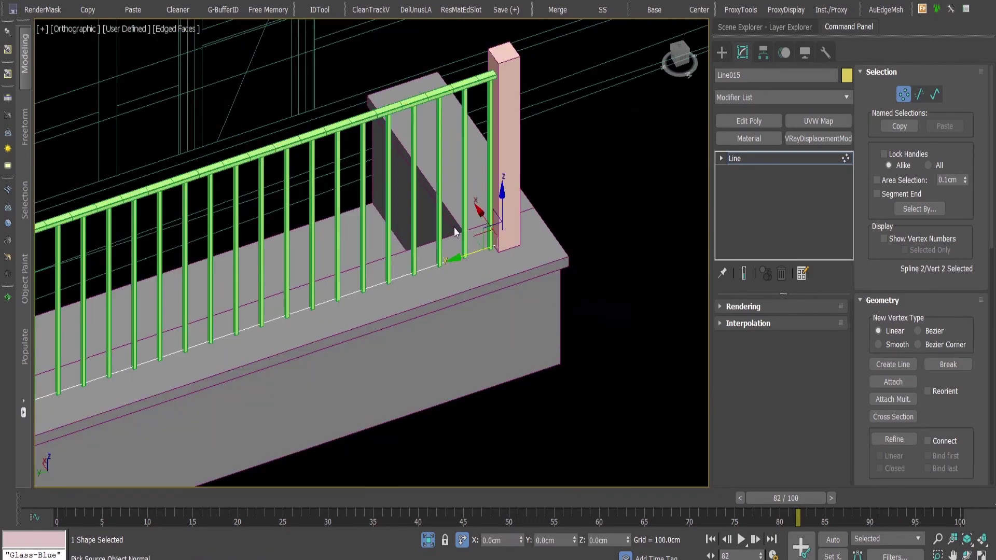
{"action": "middle_click_drag", "start_coordinate": [453, 230], "coordinate": [461, 232], "text": "alt"}
{"action": "left_click", "coordinate": [905, 94]}
{"action": "left_click", "coordinate": [633, 157]}
Step: Select the Forest Pro railing and assign the Alu material to it
{"action": "scroll", "coordinate": [511, 93], "scroll_direction": "up", "scroll_amount": 5}
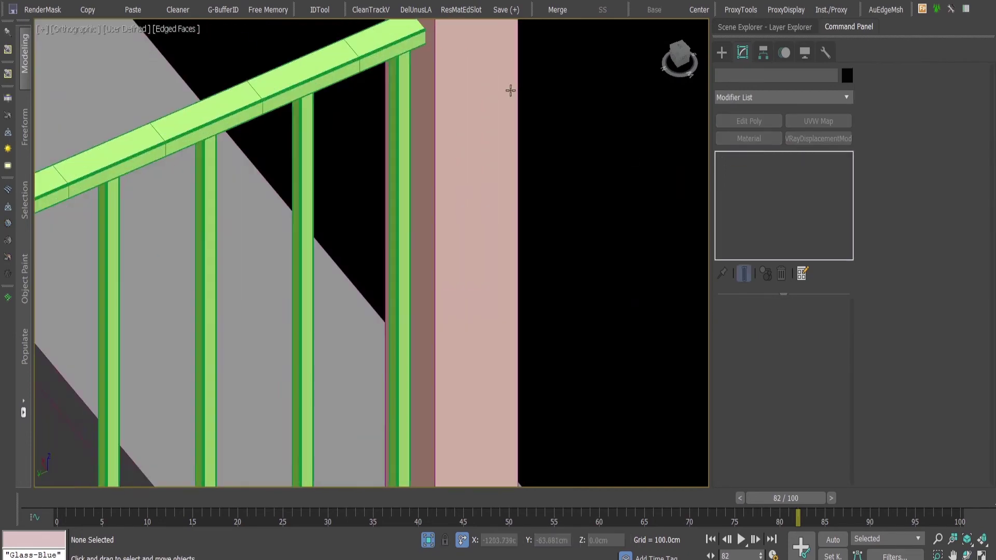
{"action": "left_click", "coordinate": [294, 51]}
{"action": "scroll", "coordinate": [557, 226], "scroll_direction": "down", "scroll_amount": 4}
{"action": "scroll", "coordinate": [560, 231], "scroll_direction": "down", "scroll_amount": 2}
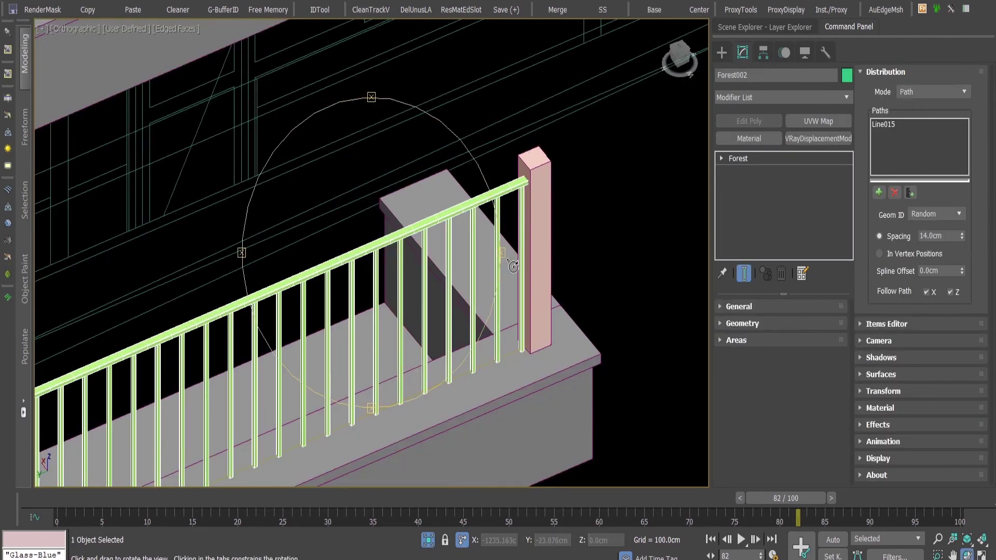
{"action": "middle_click_drag", "start_coordinate": [560, 231], "coordinate": [625, 211], "text": "alt"}
{"action": "key", "text": "m"}
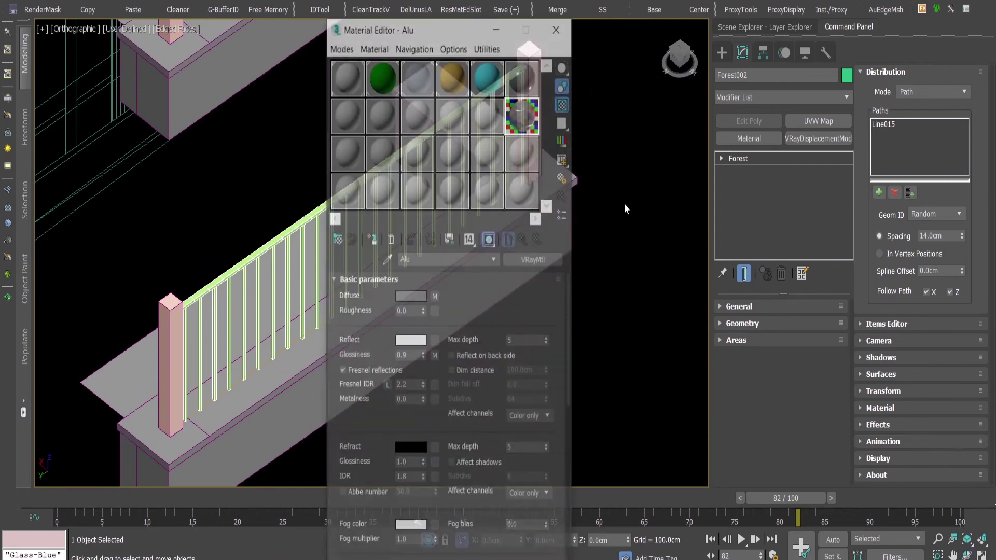
{"action": "key", "text": "m"}
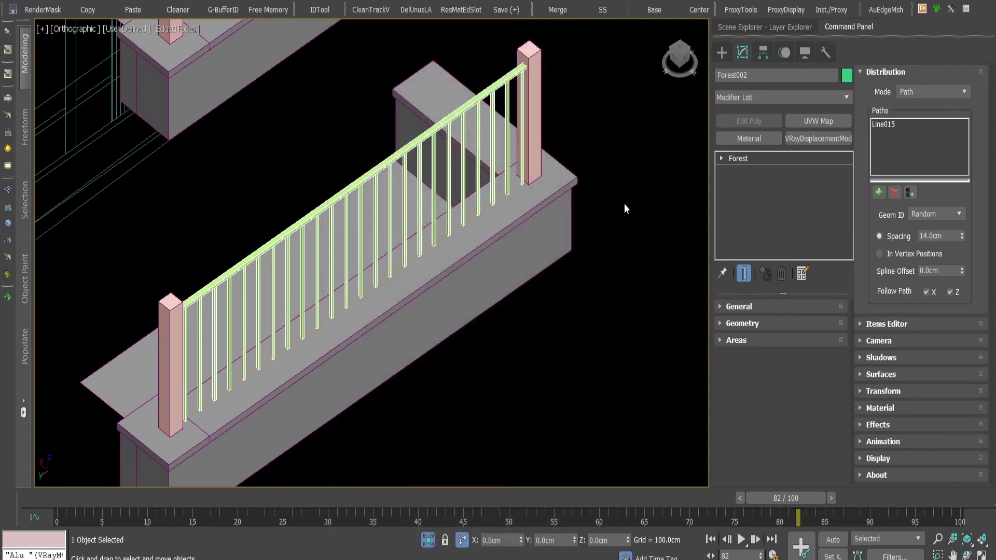
Step: Deselect the railing and turn off edged faces to inspect its fit between the balcony posts
{"action": "left_click", "coordinate": [567, 75]}
{"action": "scroll", "coordinate": [511, 87], "scroll_direction": "up", "scroll_amount": 5}
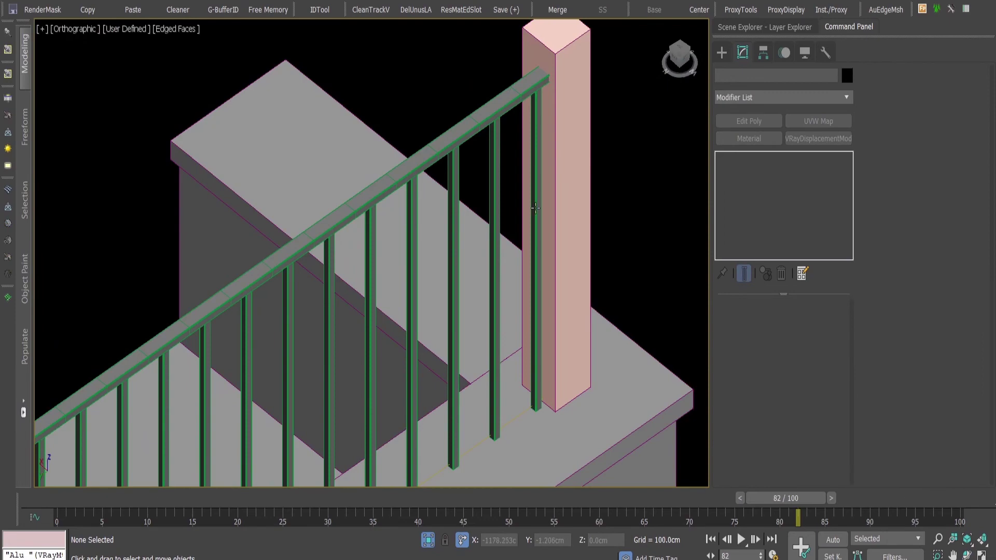
{"action": "key", "text": "F4"}
{"action": "scroll", "coordinate": [535, 207], "scroll_direction": "down", "scroll_amount": 6}
{"action": "scroll", "coordinate": [499, 242], "scroll_direction": "up", "scroll_amount": 2}
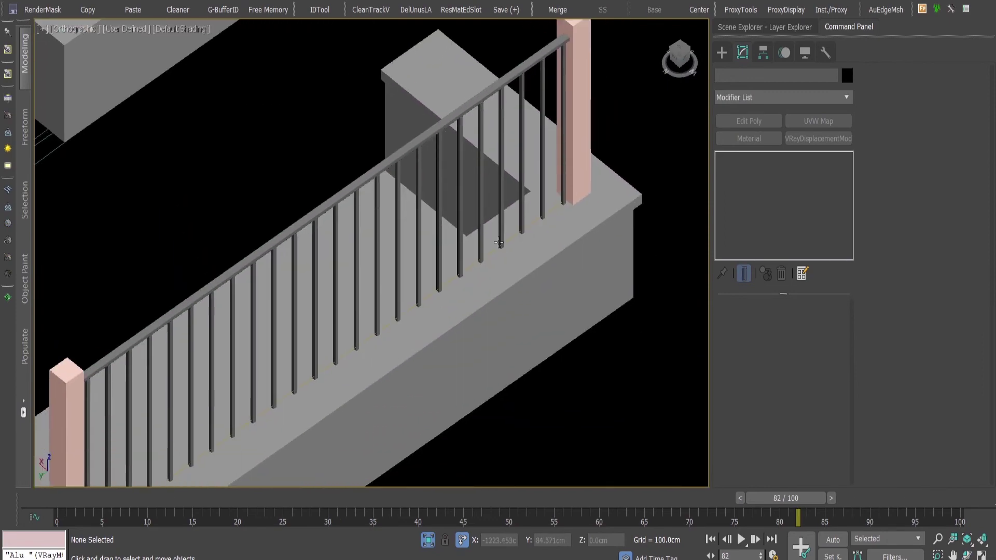
{"action": "scroll", "coordinate": [366, 240], "scroll_direction": "down", "scroll_amount": 3}
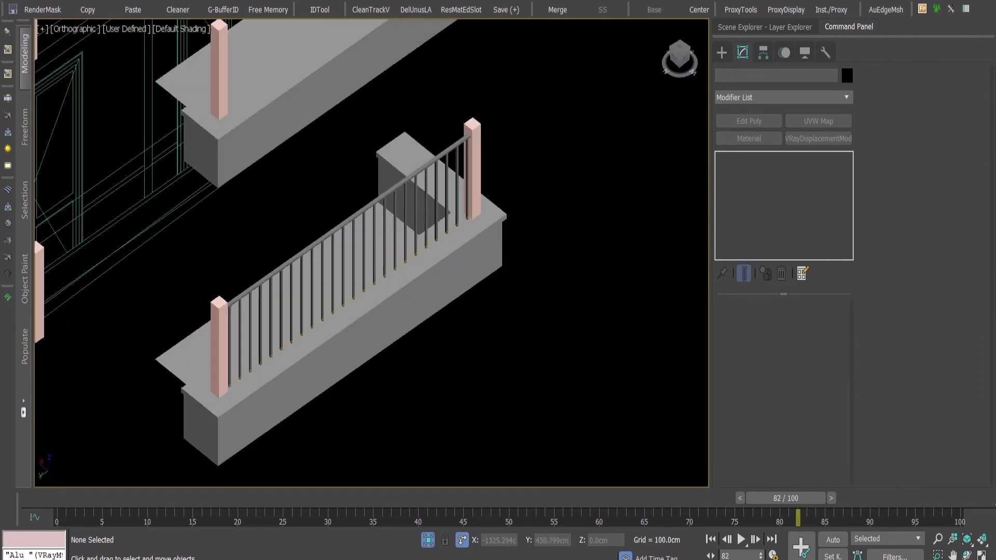